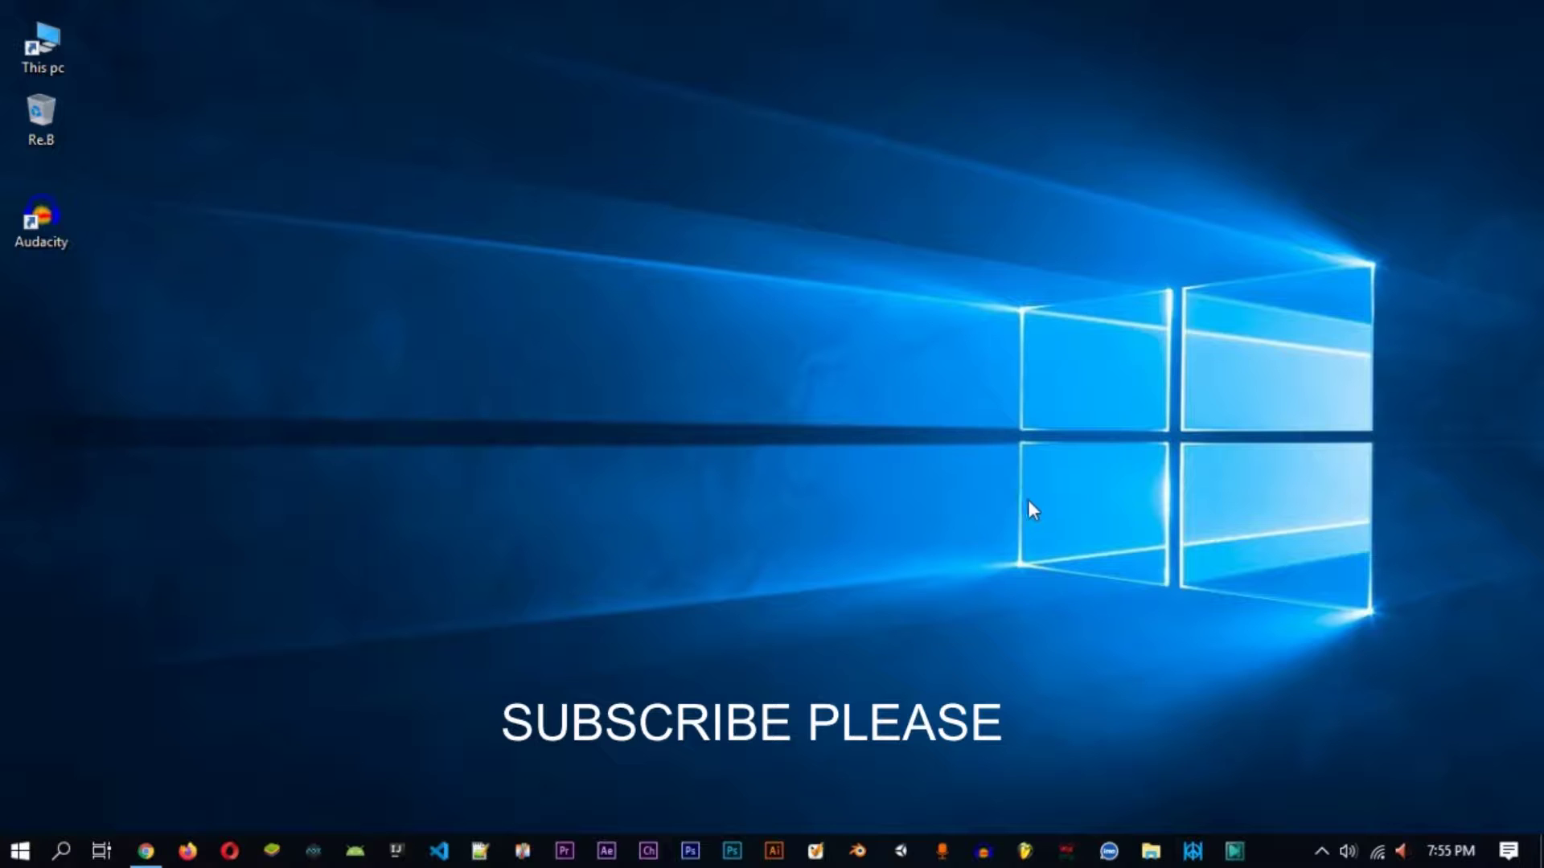
Step: Switch to Chrome and open the official Audacity website from the Google results for "audacity"
mouse_move(145, 851)
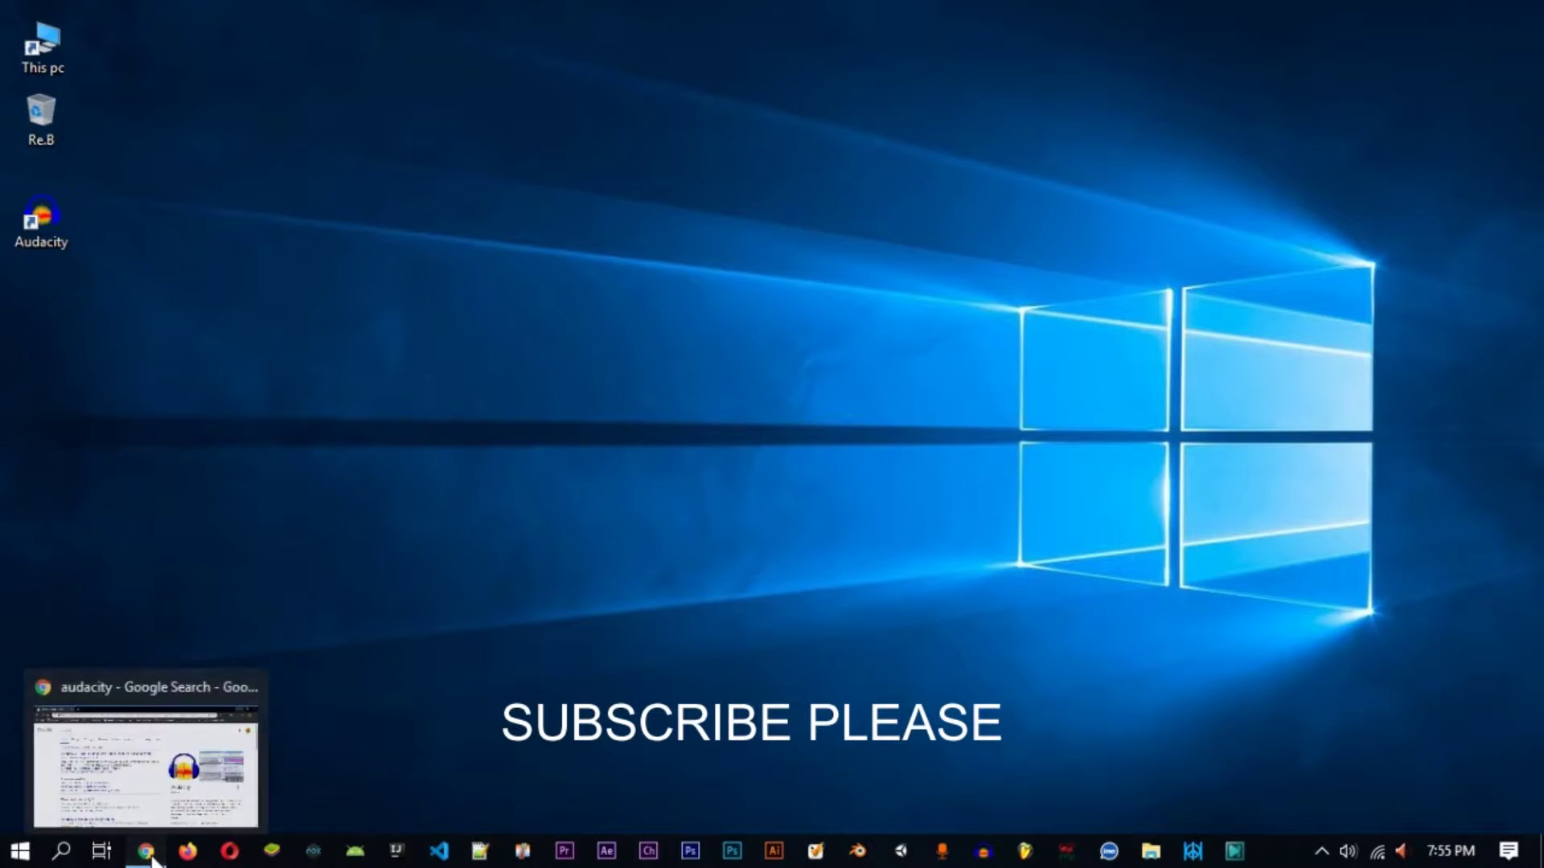
click(225, 675)
double_click(266, 166)
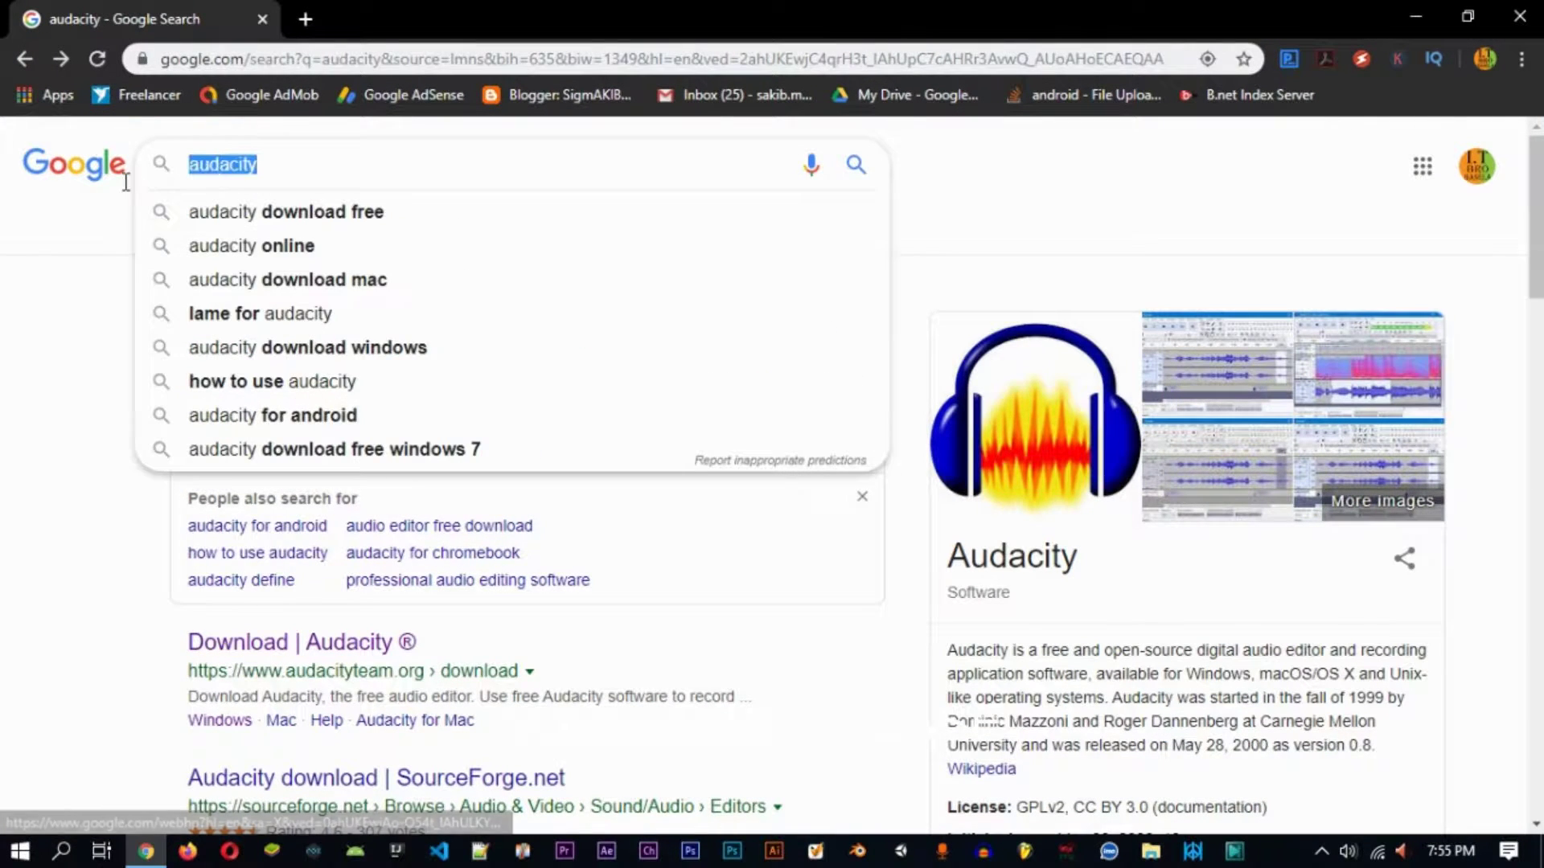
click(71, 327)
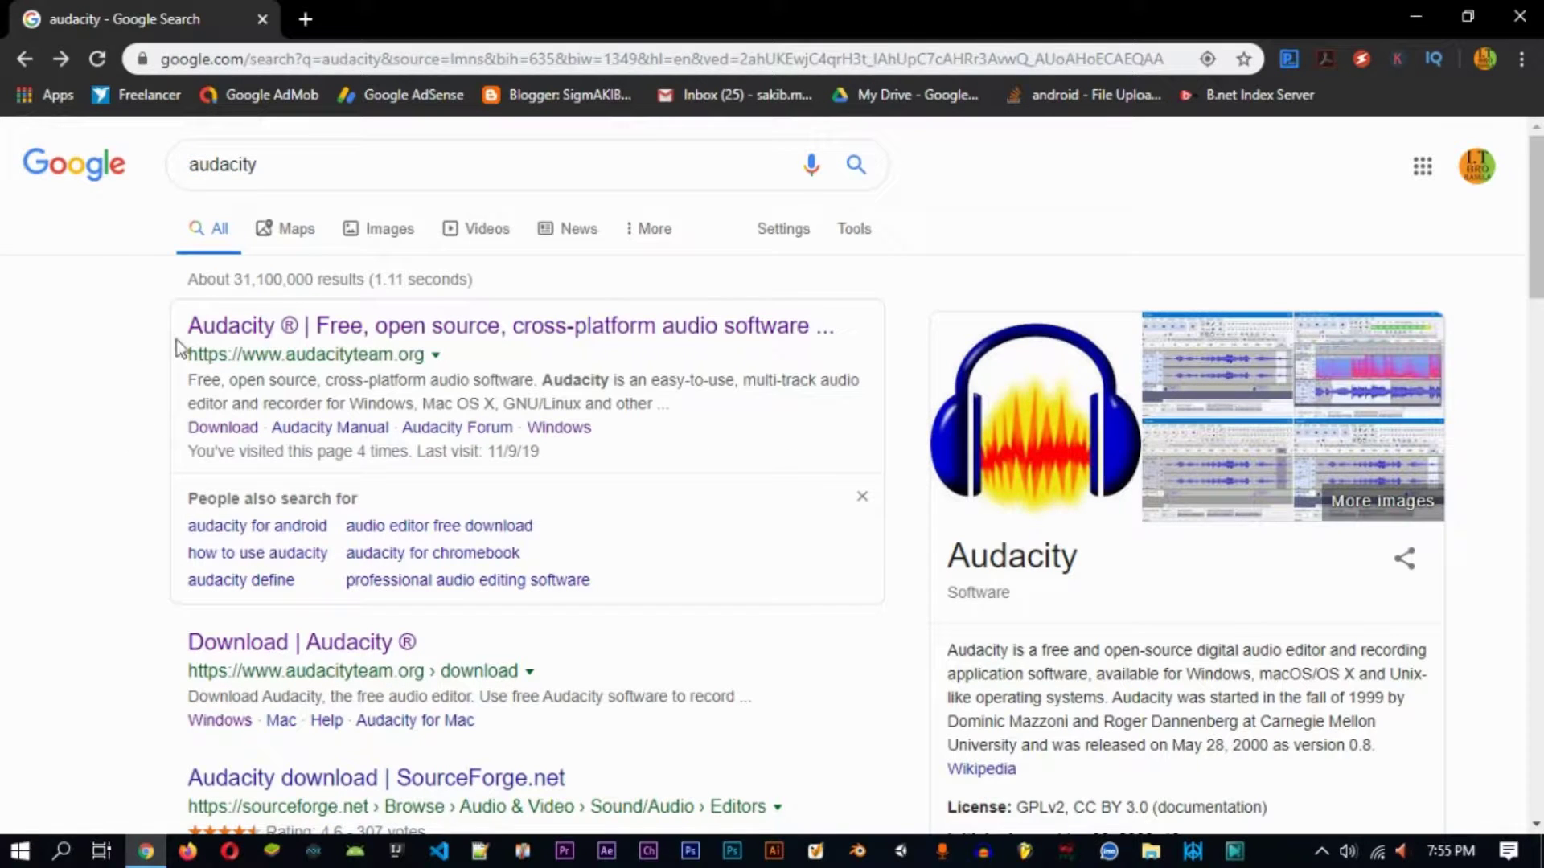
click(414, 329)
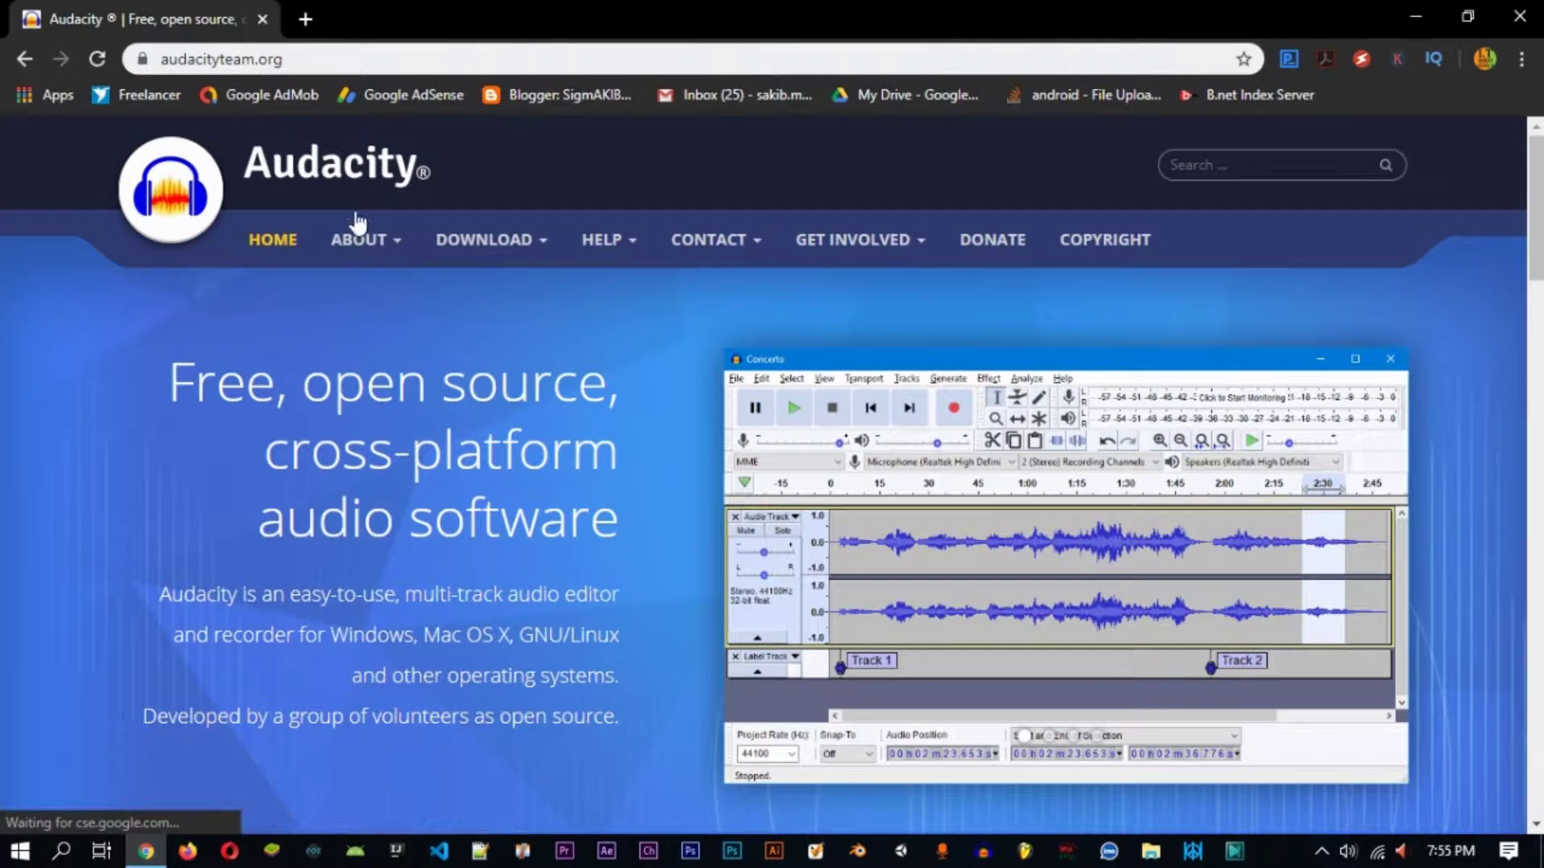
Step: Look through the Audacity home page, examining the product overview, the download section and the latest version
scroll(375, 317, down, 5)
scroll(469, 293, down, 3)
scroll(510, 431, up, 4)
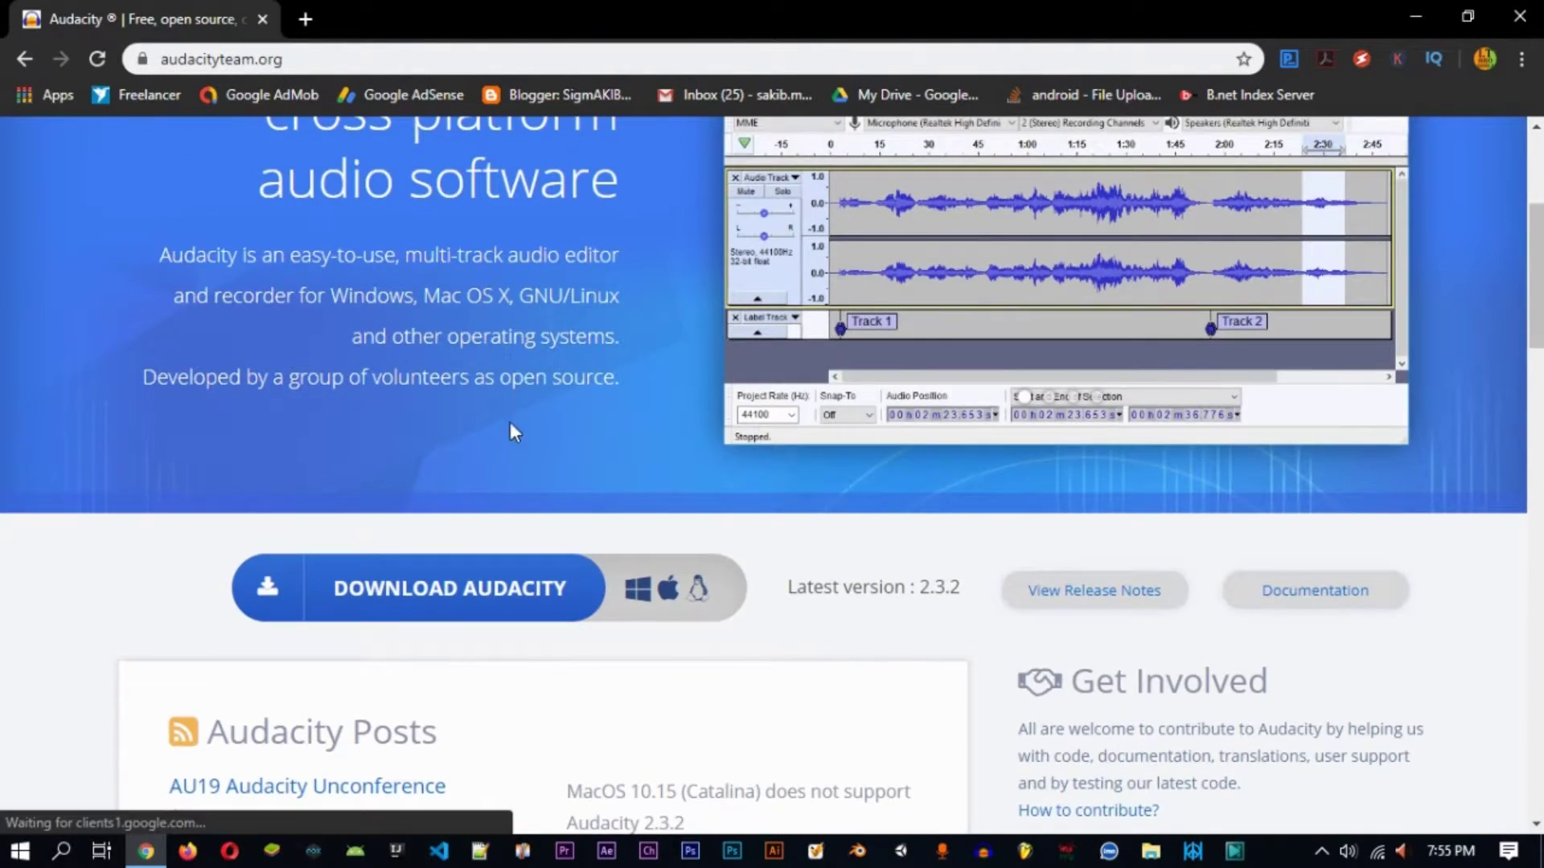
scroll(507, 448, down, 4)
scroll(505, 446, up, 1)
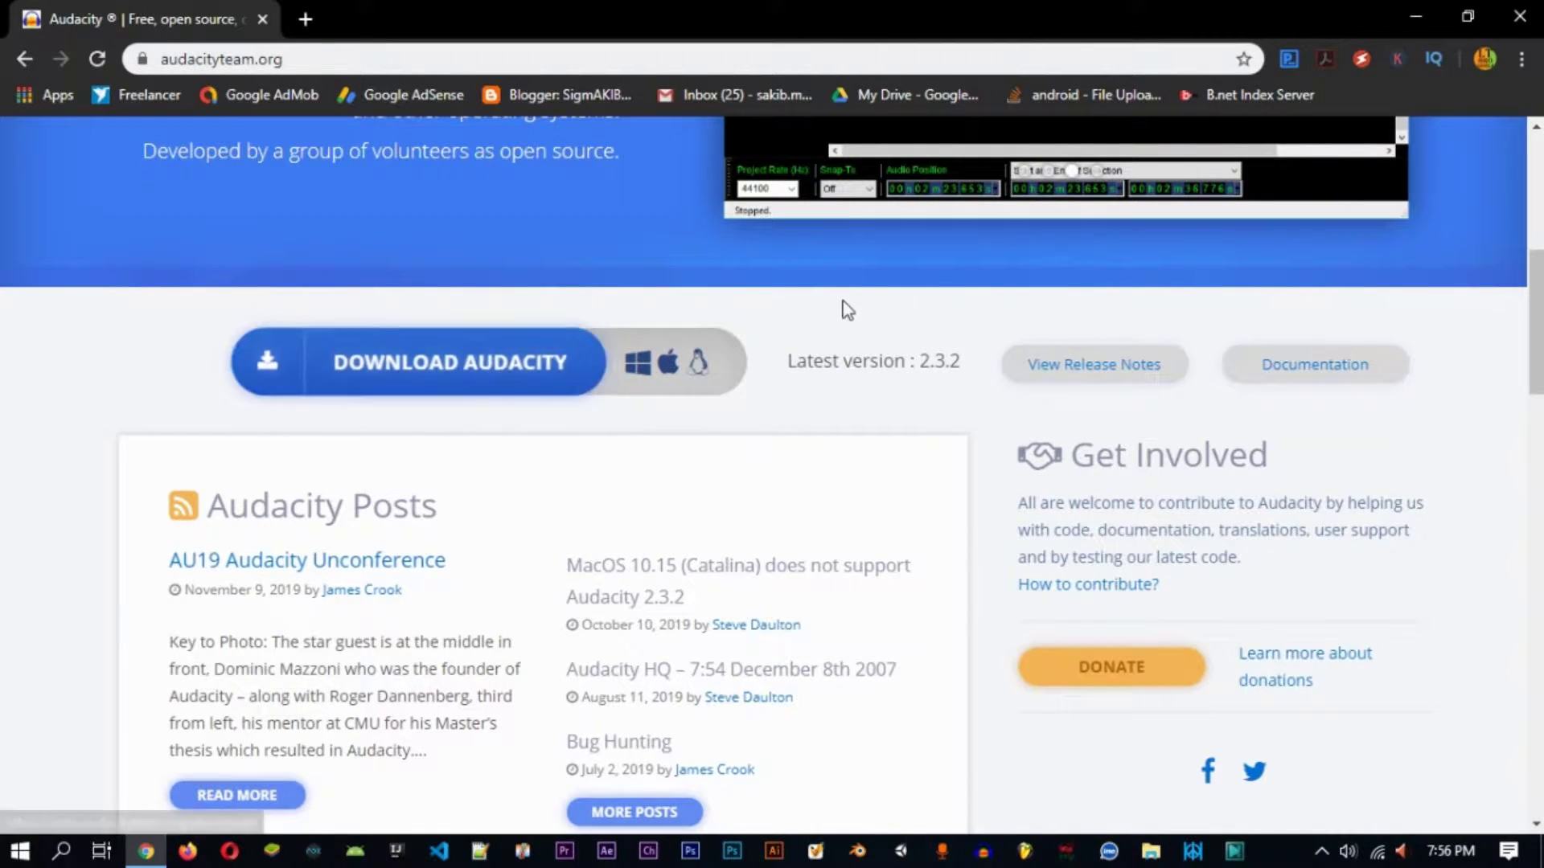
scroll(846, 308, up, 5)
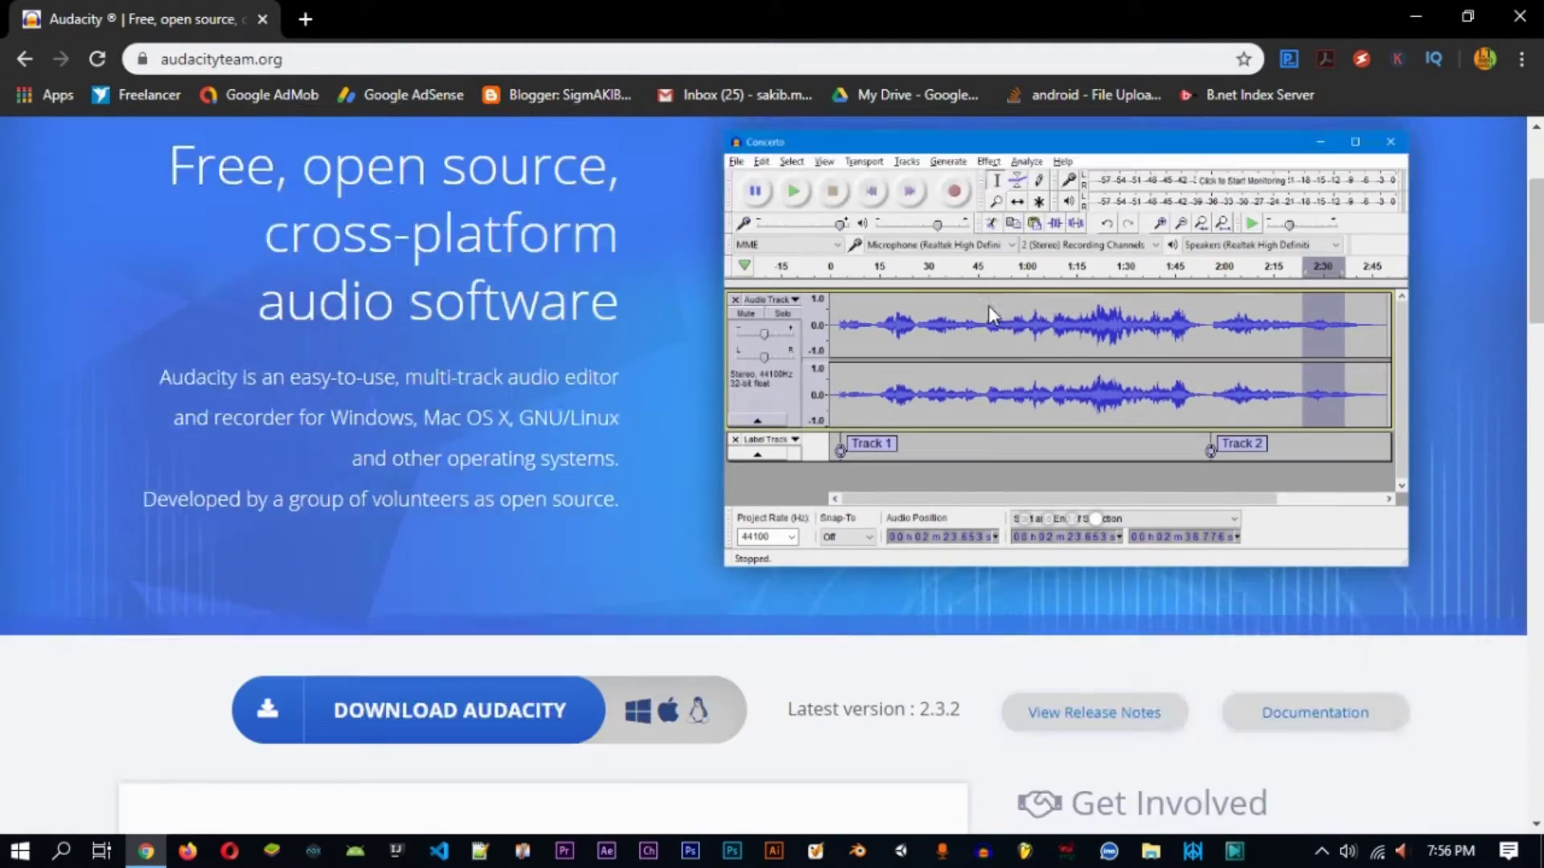
scroll(988, 306, down, 2)
scroll(986, 310, up, 5)
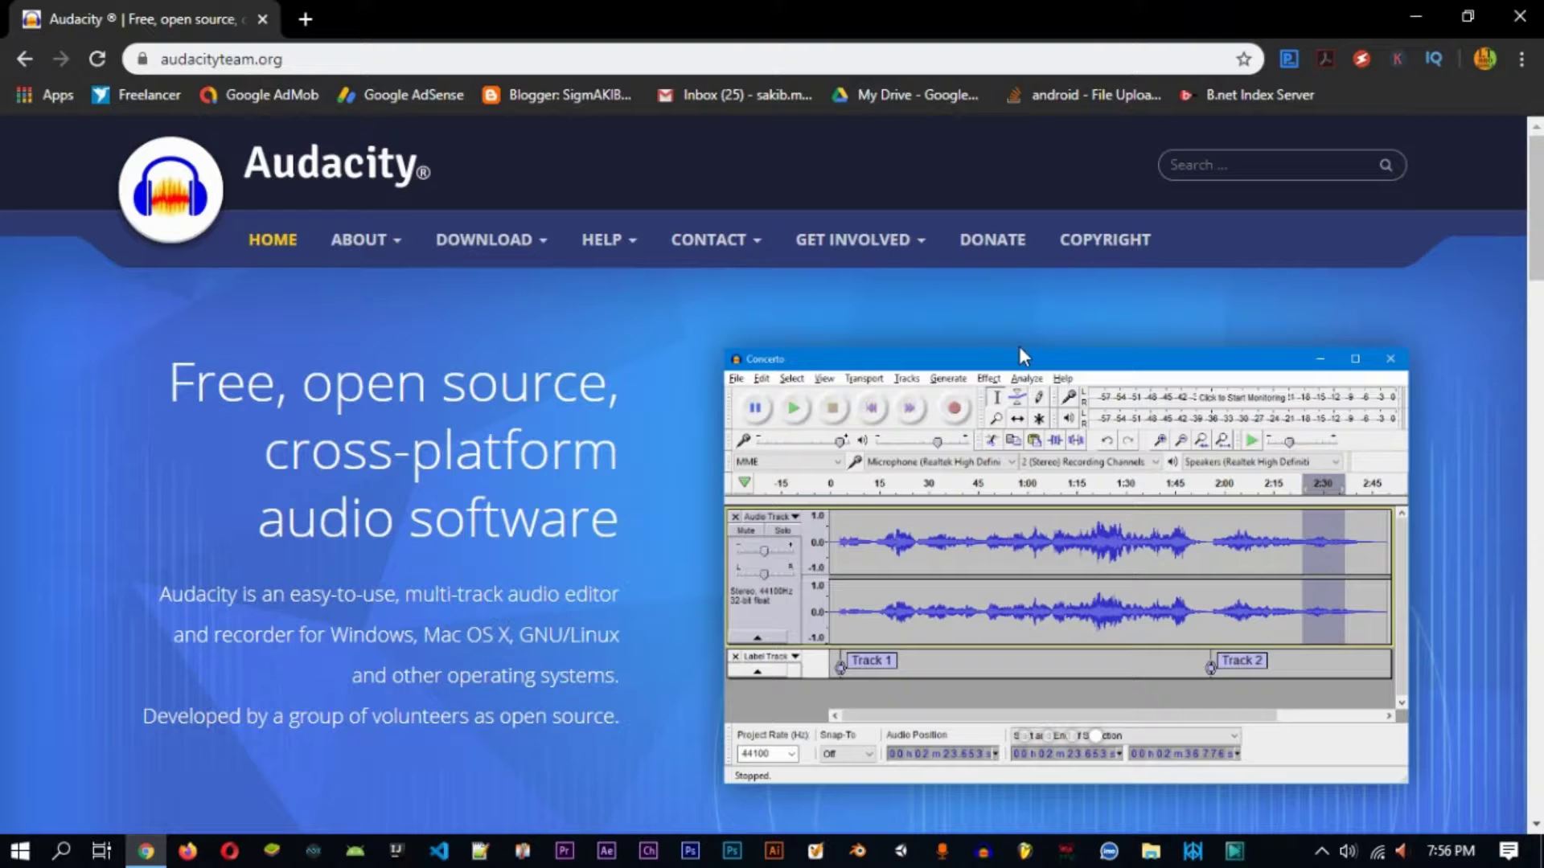
scroll(1020, 346, down, 4)
scroll(487, 505, down, 2)
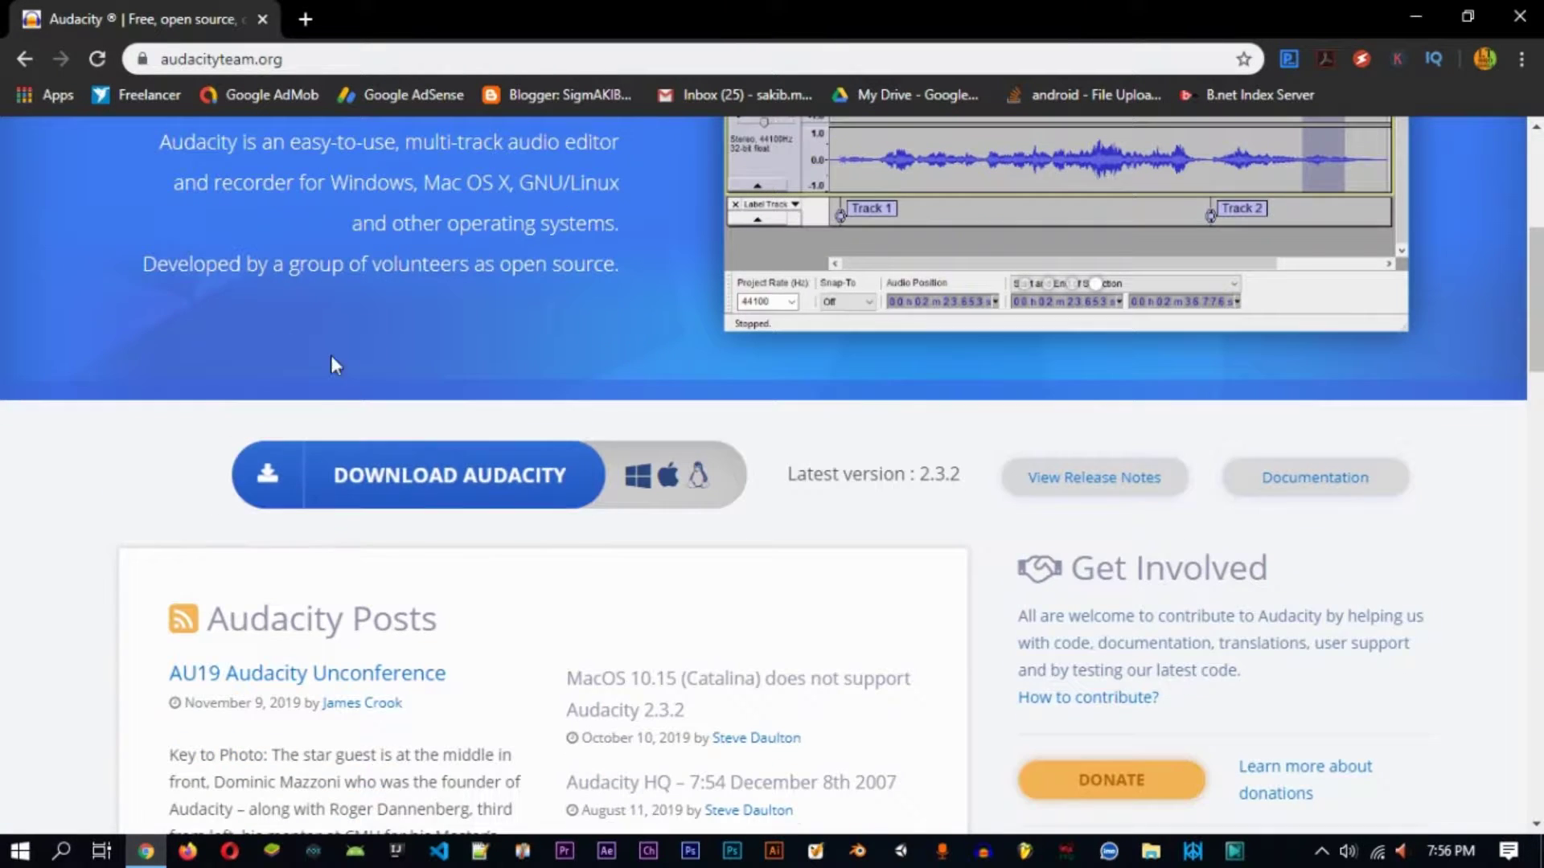
Step: Go to the Audacity for Windows download page and bring up the recommended installer and zip file links
click(478, 479)
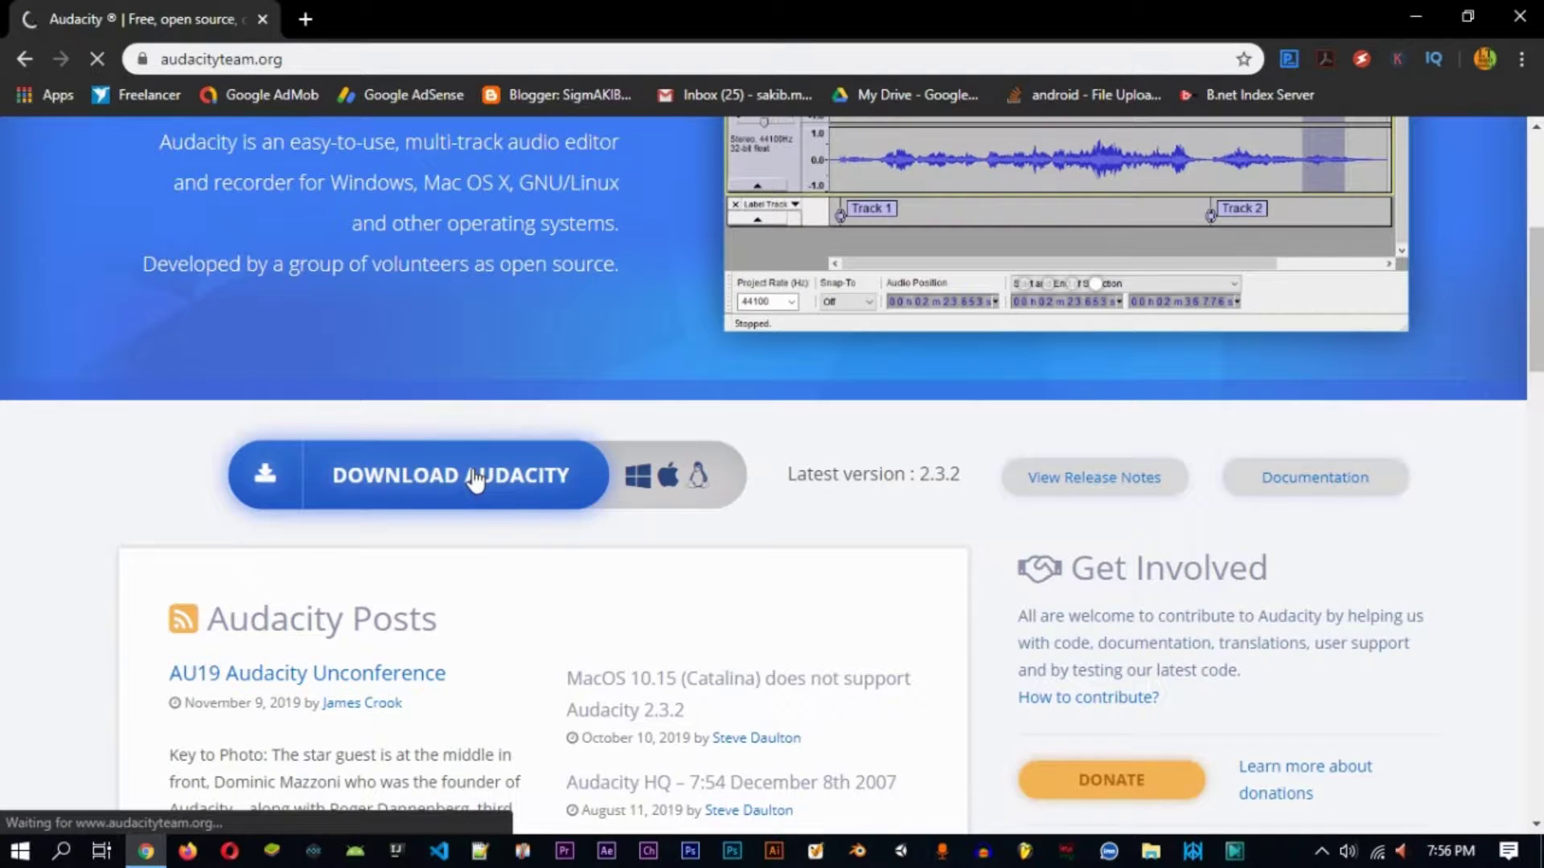
scroll(402, 442, down, 3)
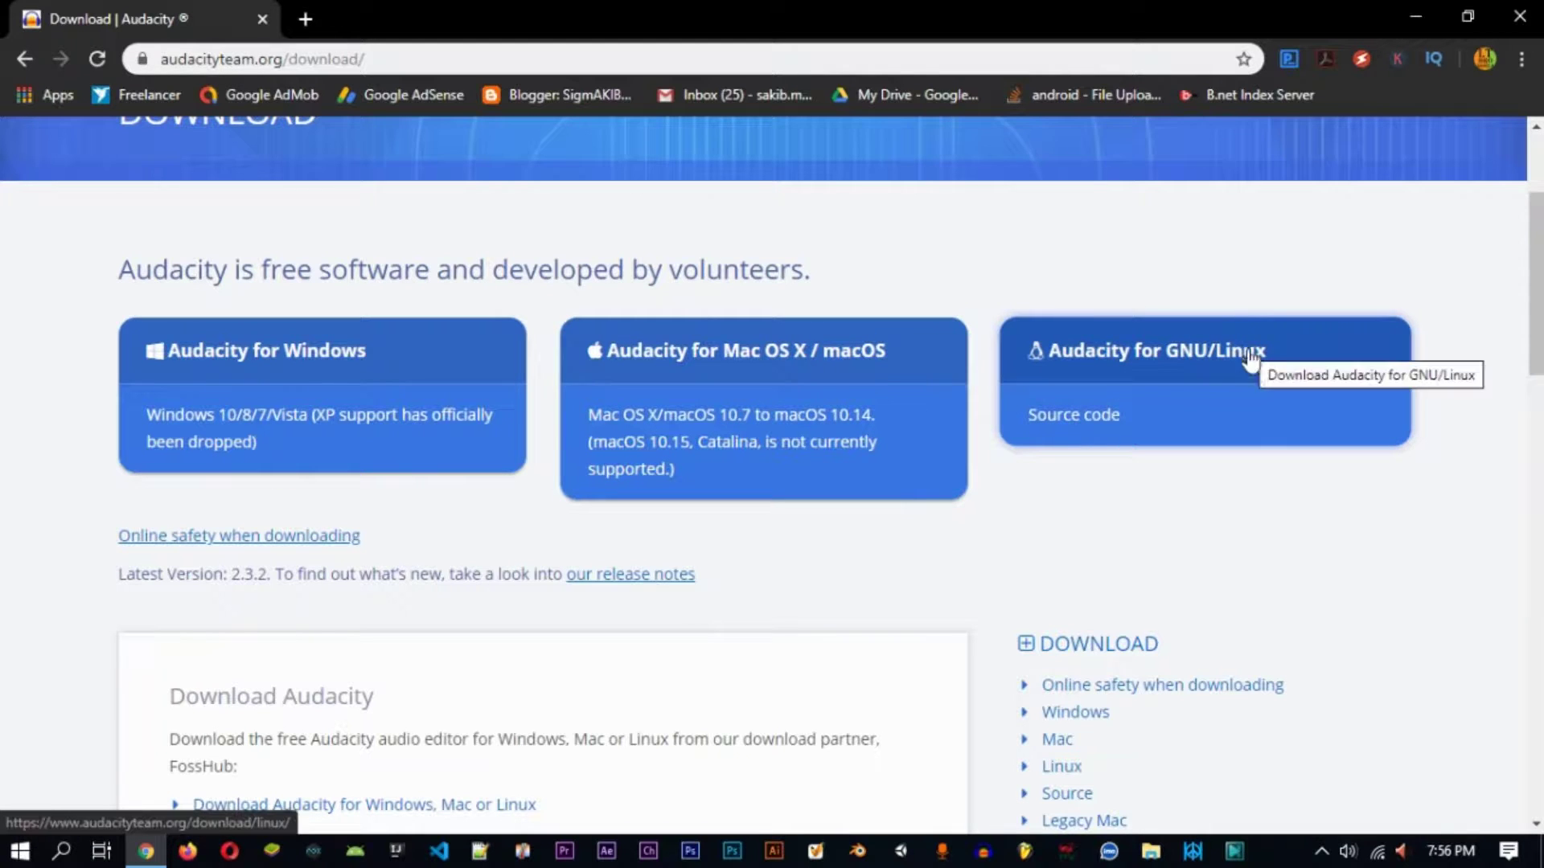
click(422, 392)
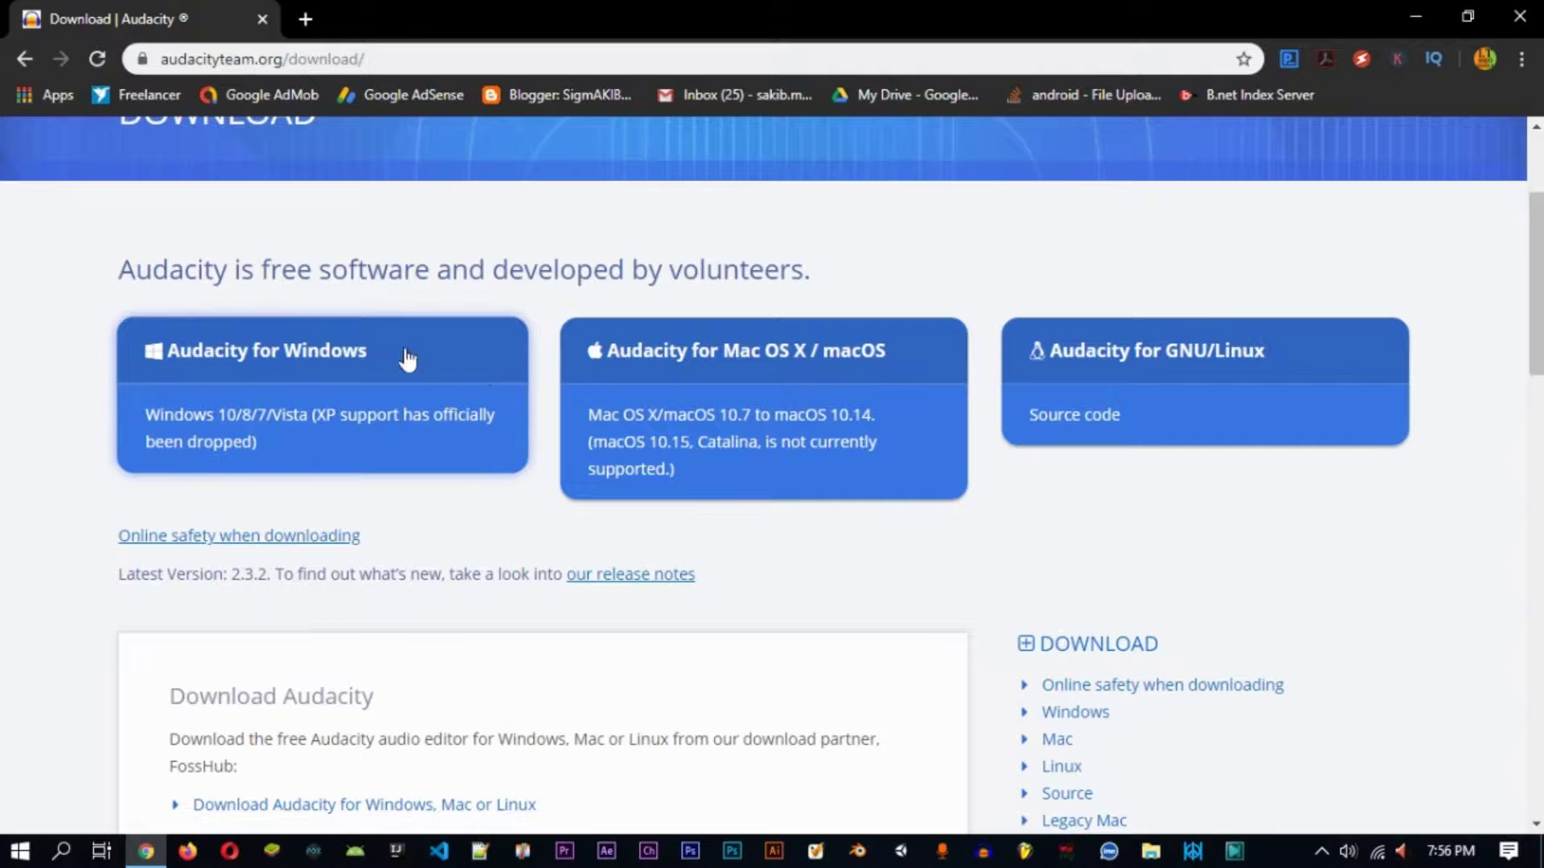
click(423, 371)
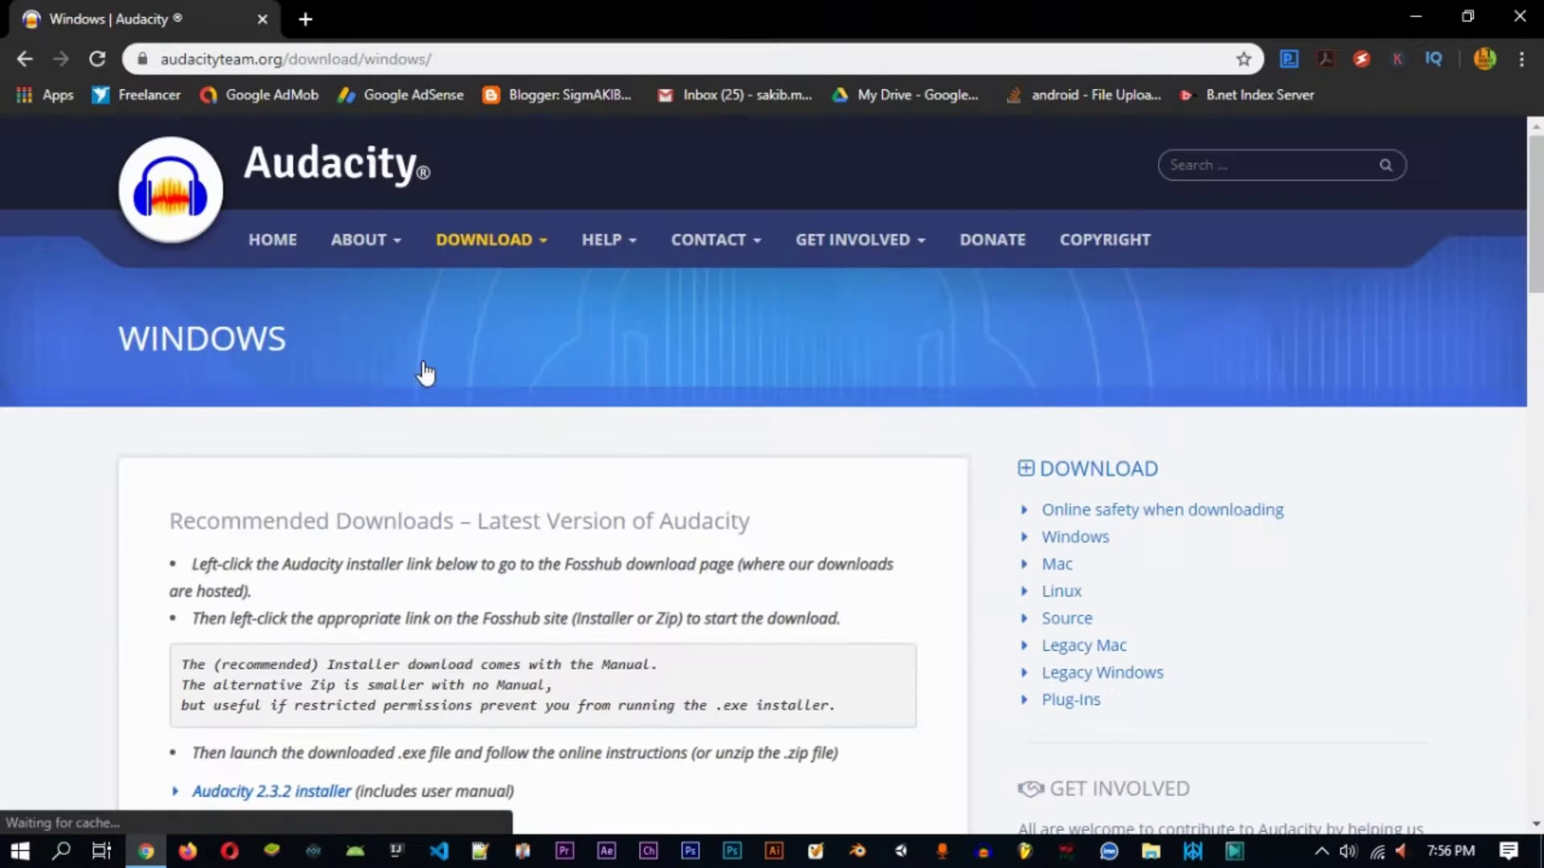
scroll(466, 455, down, 4)
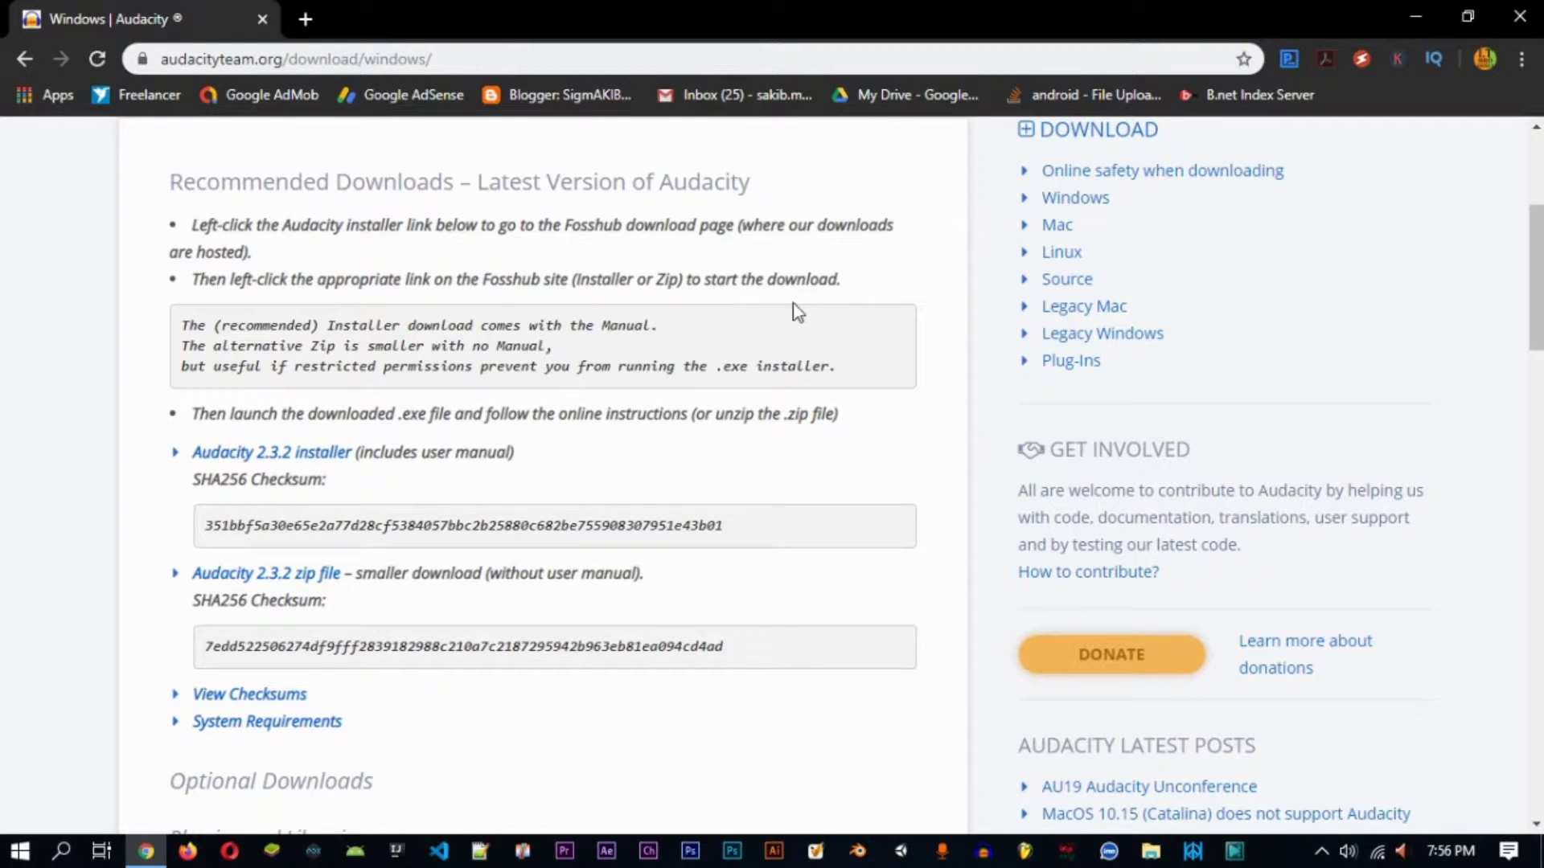
Step: Minimize the browser, launch Audacity through a Windows search for "au", and dismiss its welcome dialog
click(1410, 17)
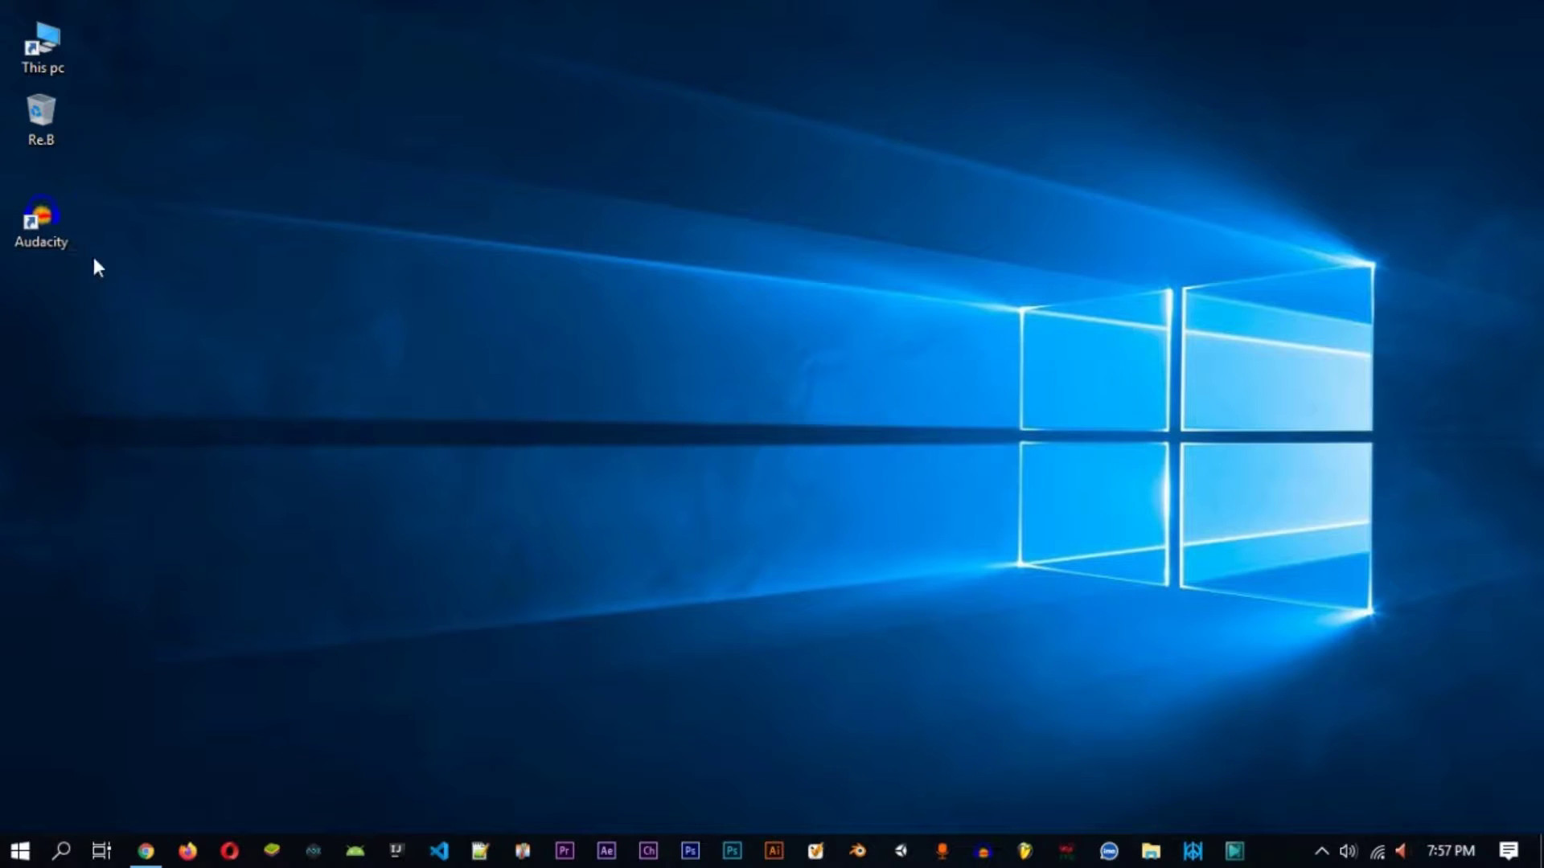
click(58, 852)
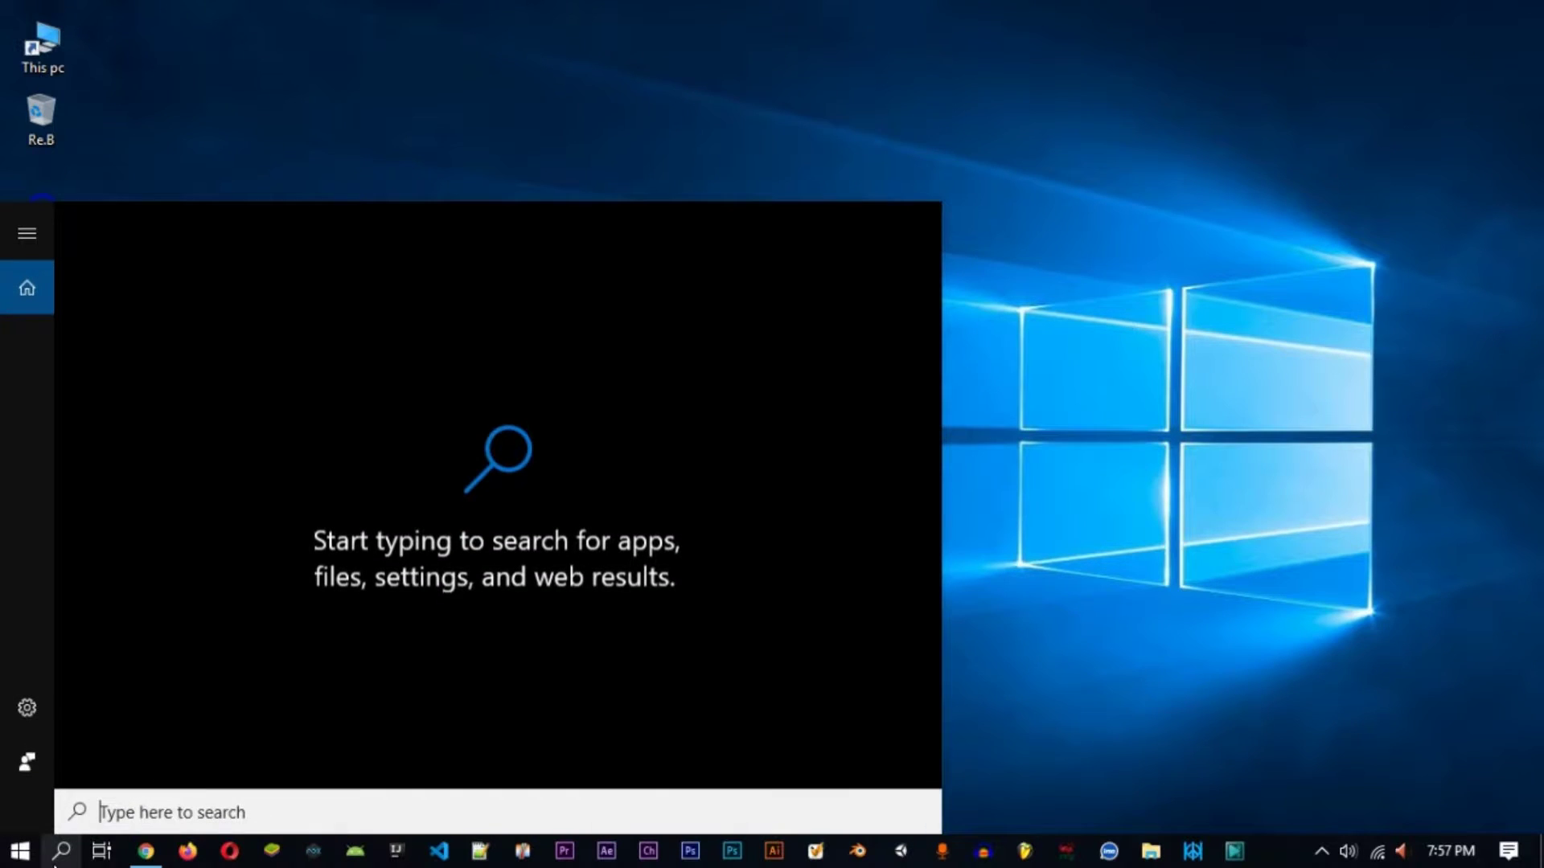
text(ay)
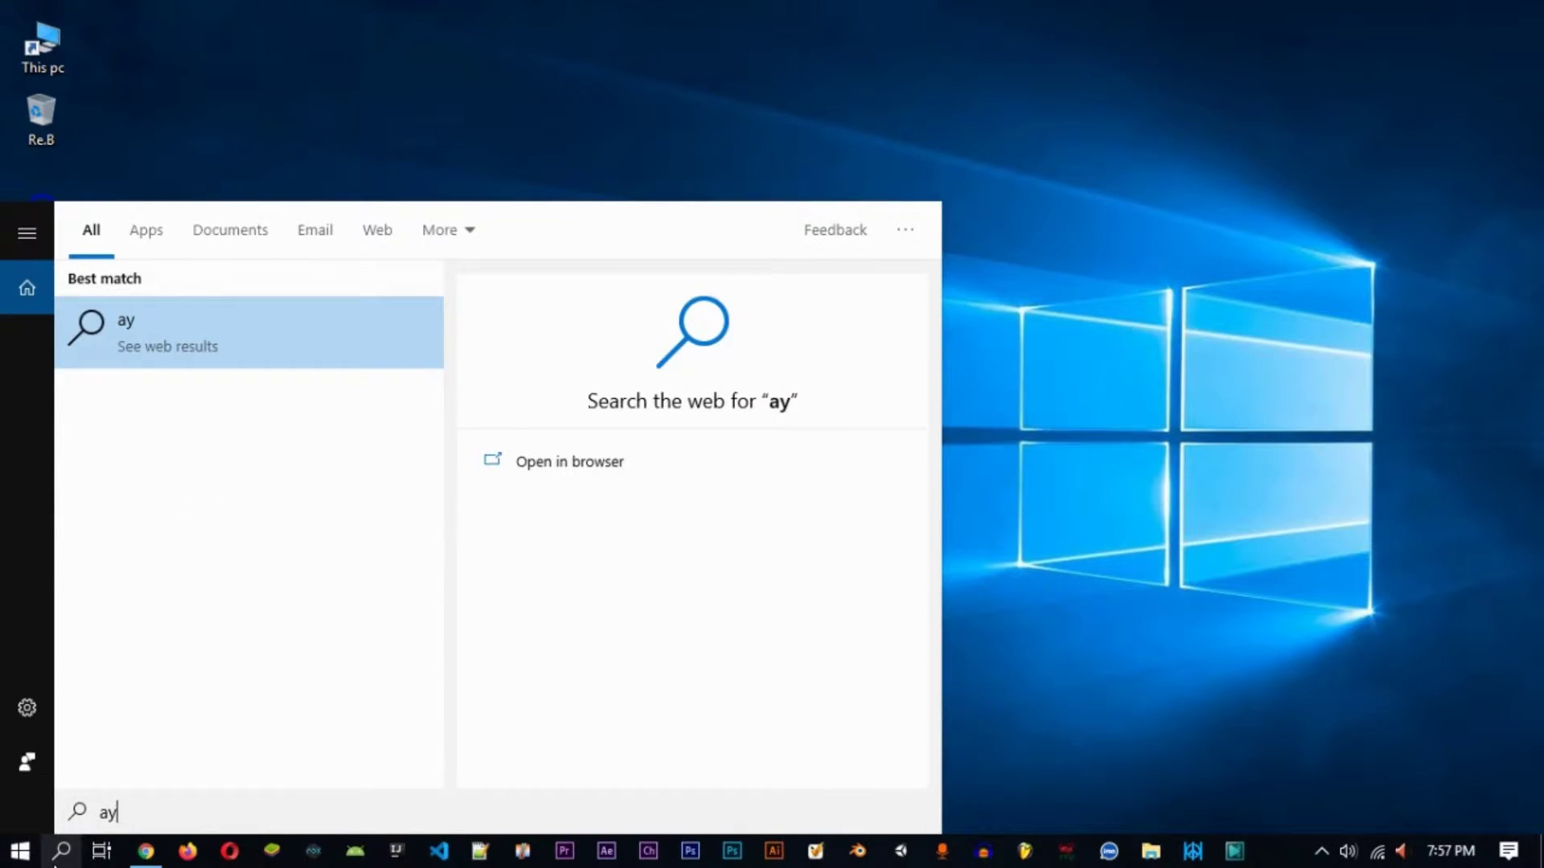
key(BackSpace)
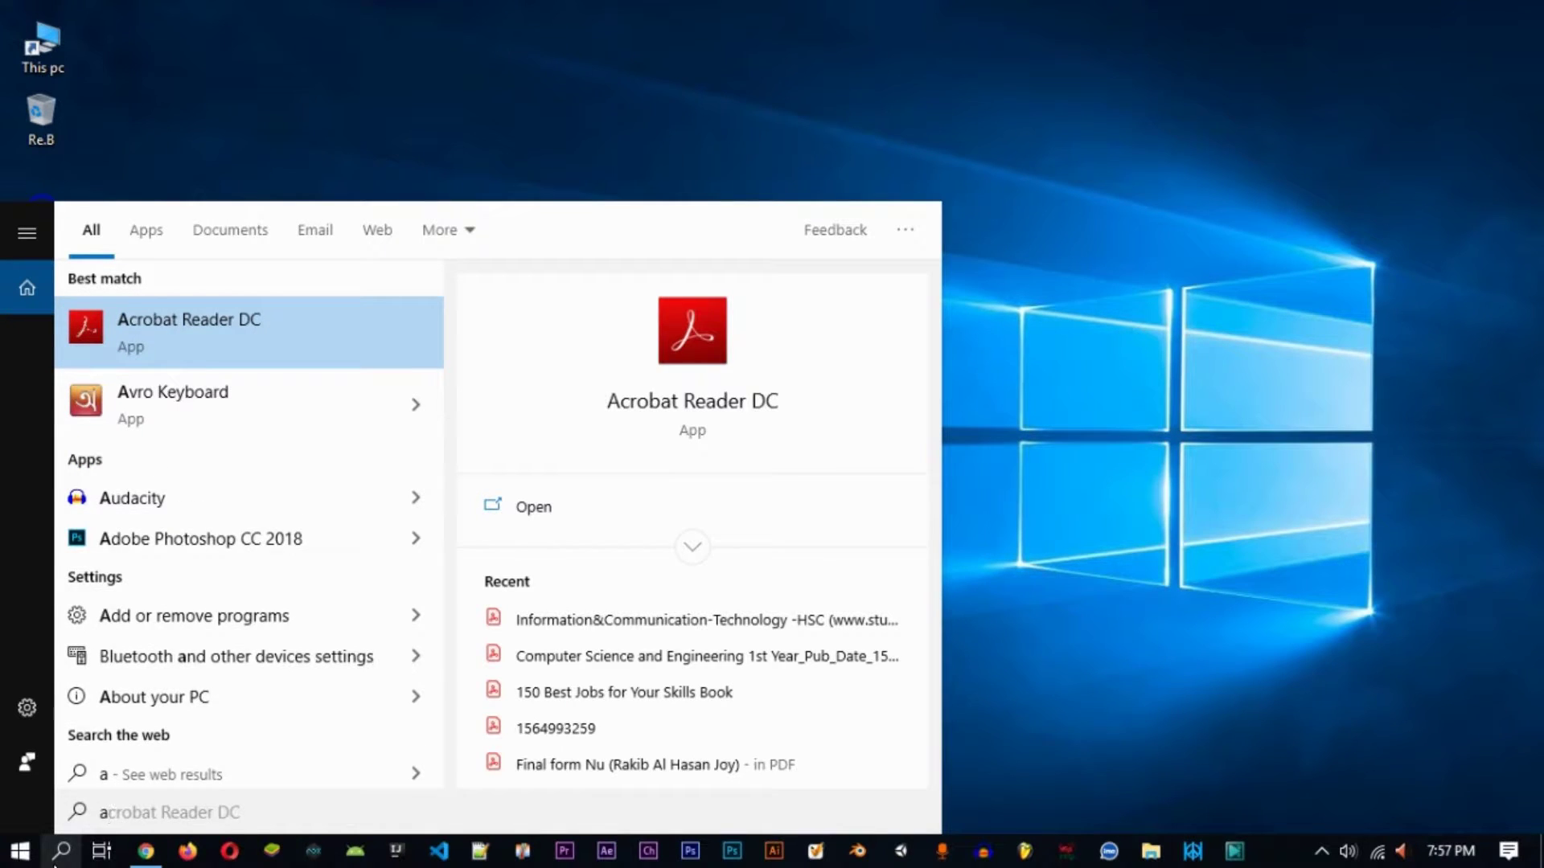
text(u)
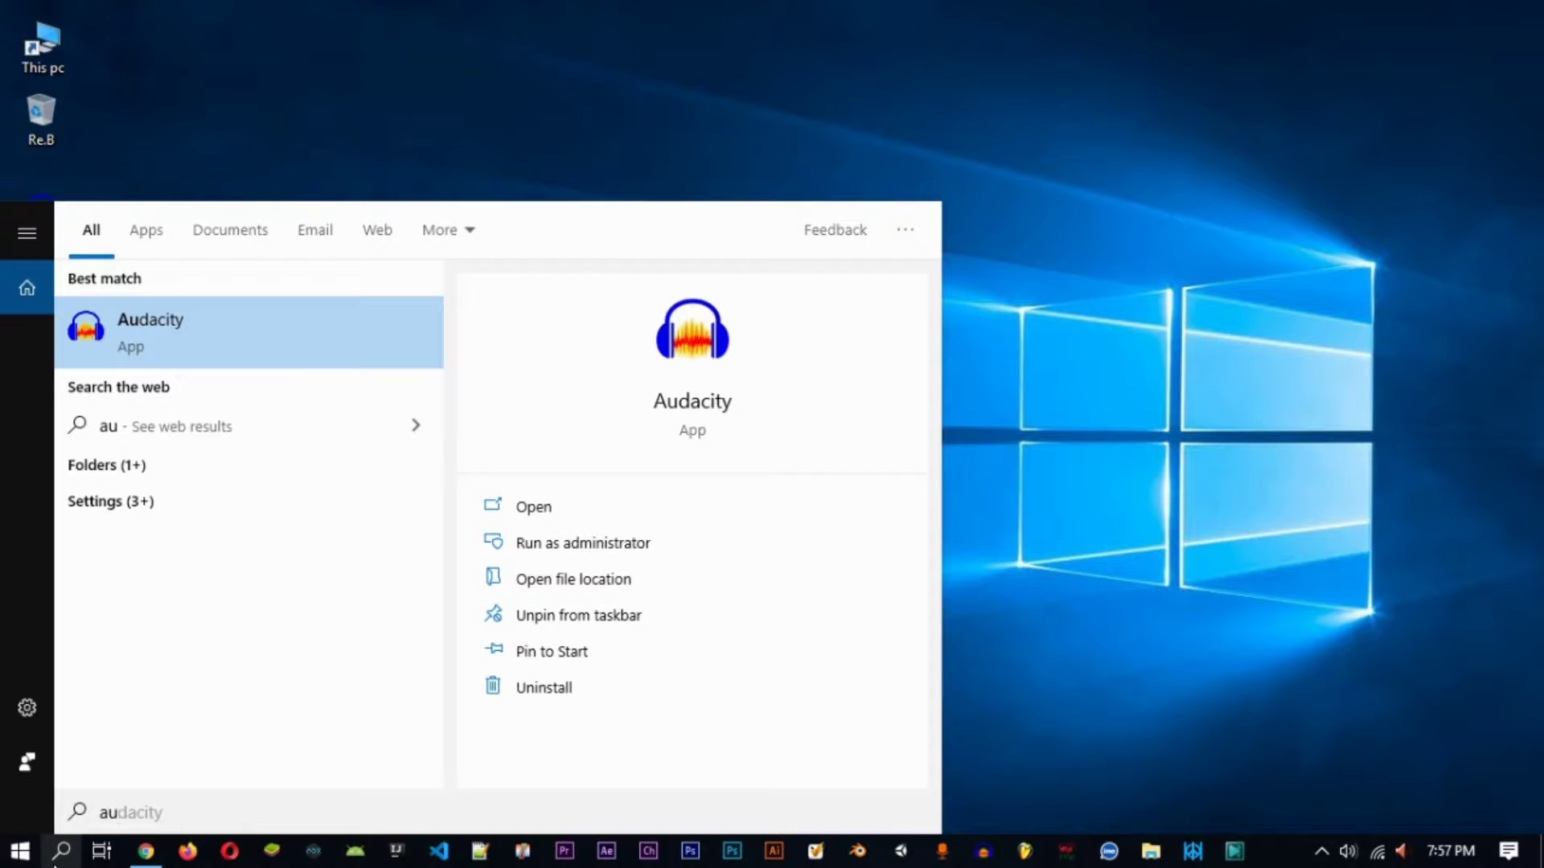
click(54, 865)
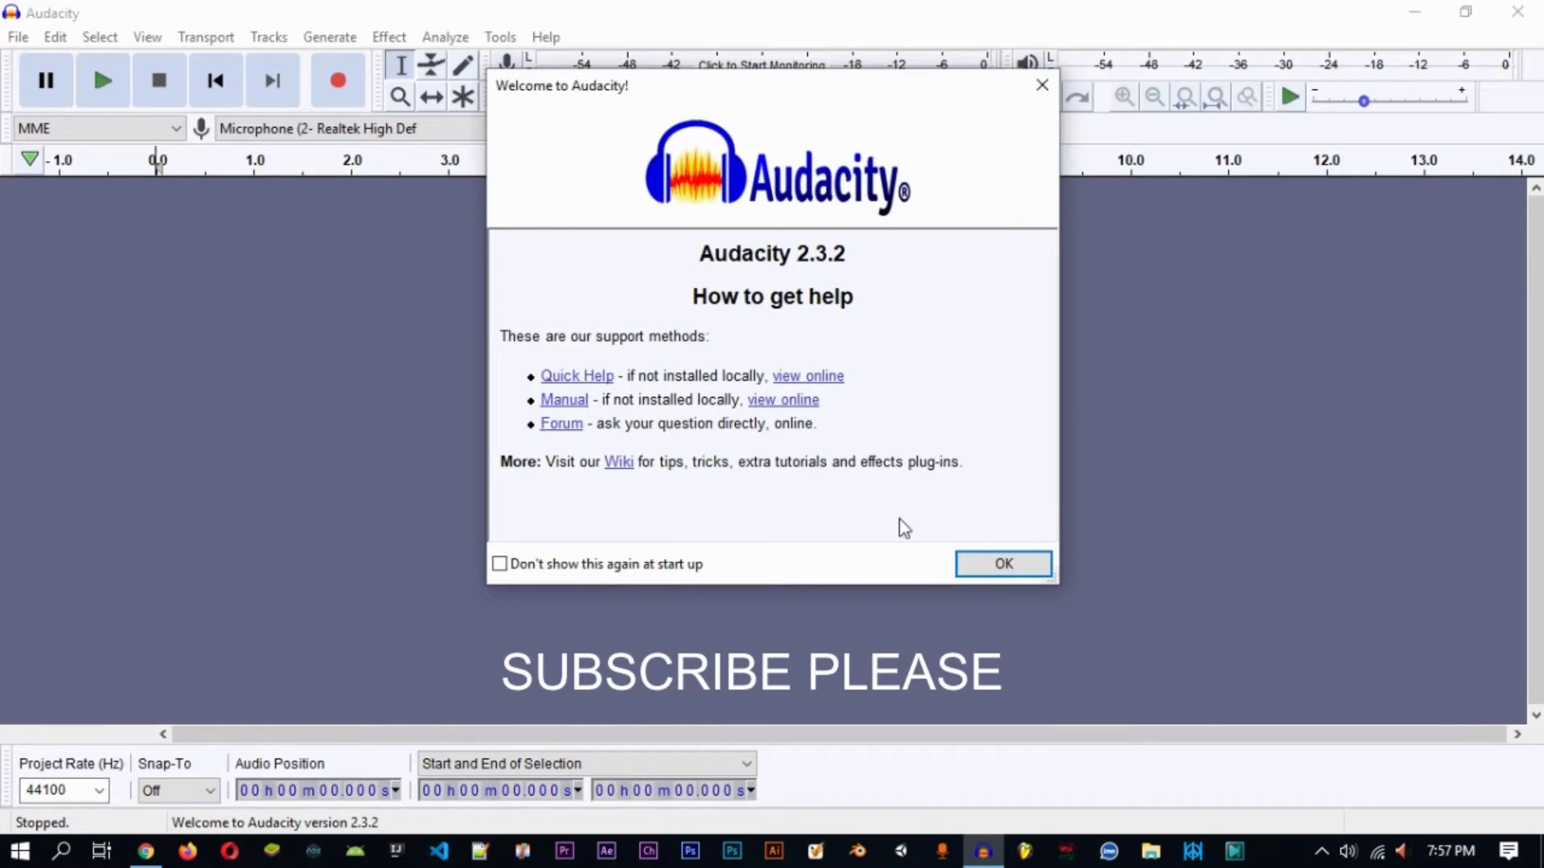
click(1033, 572)
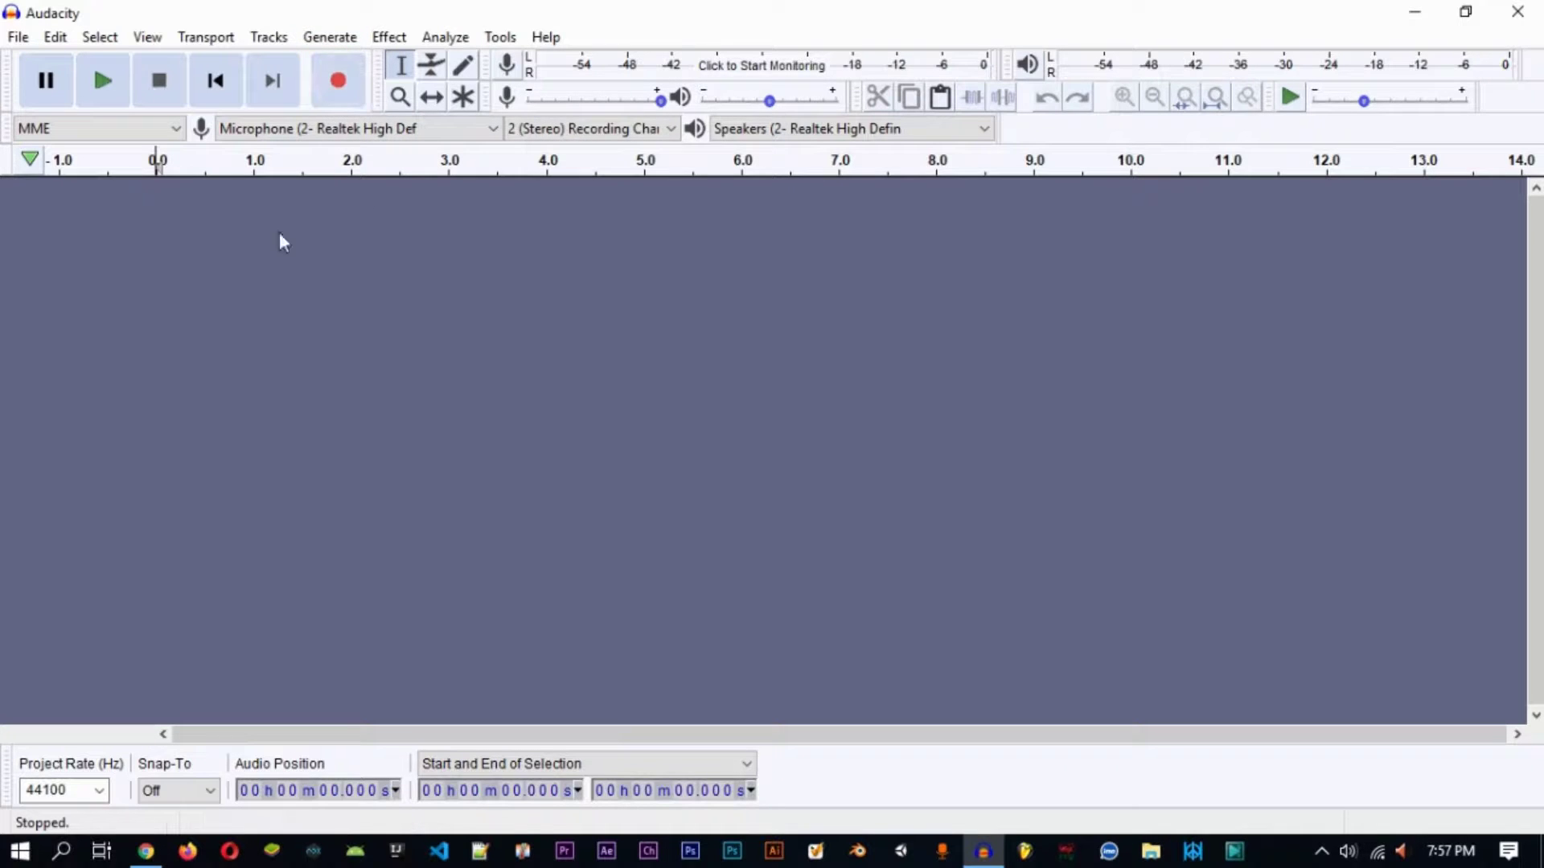
click(17, 39)
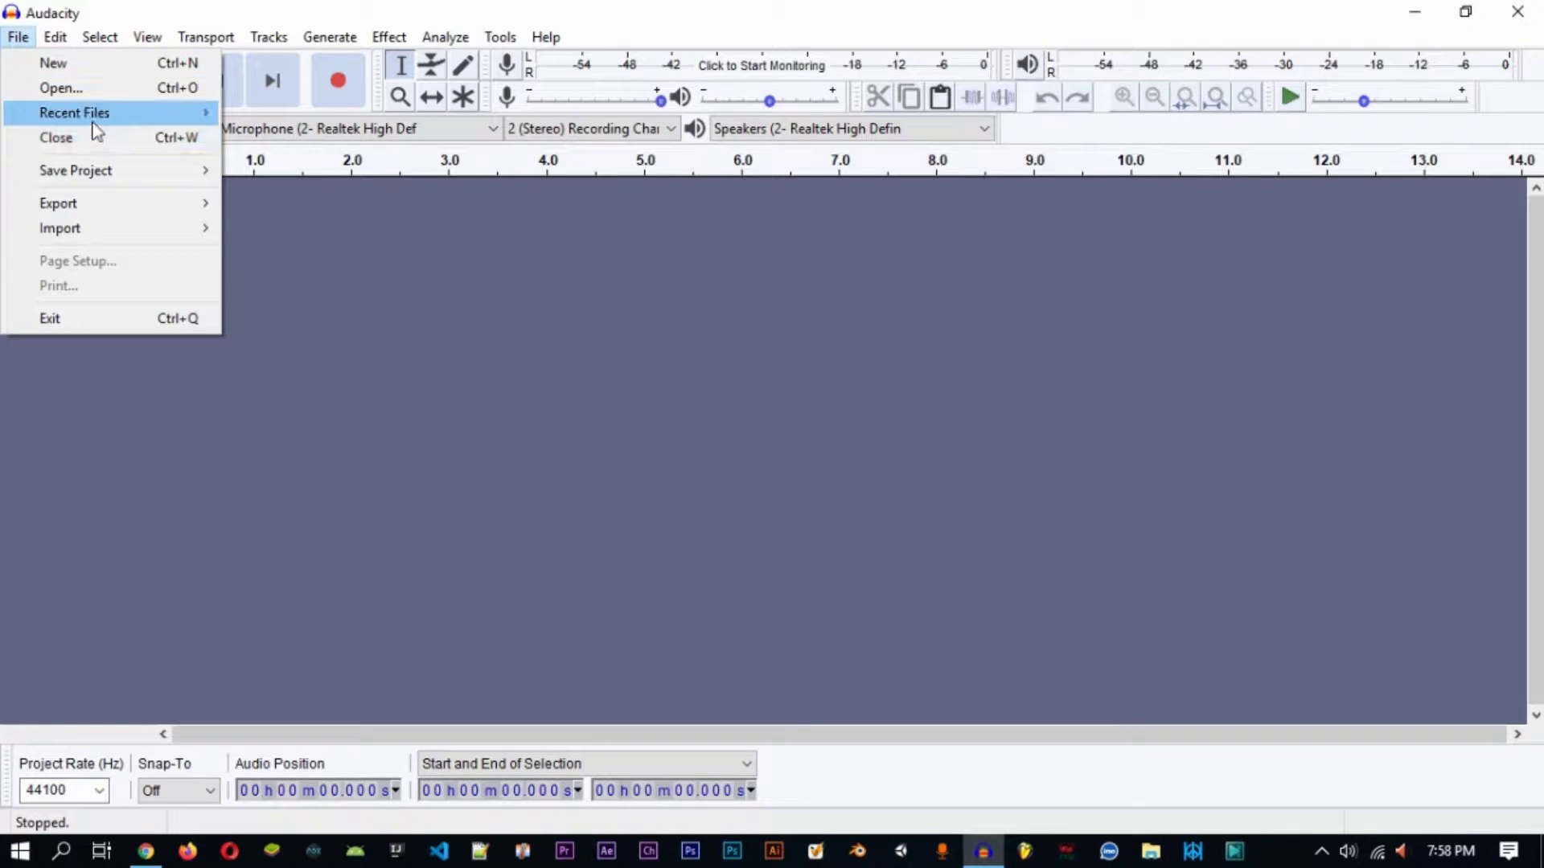
click(86, 95)
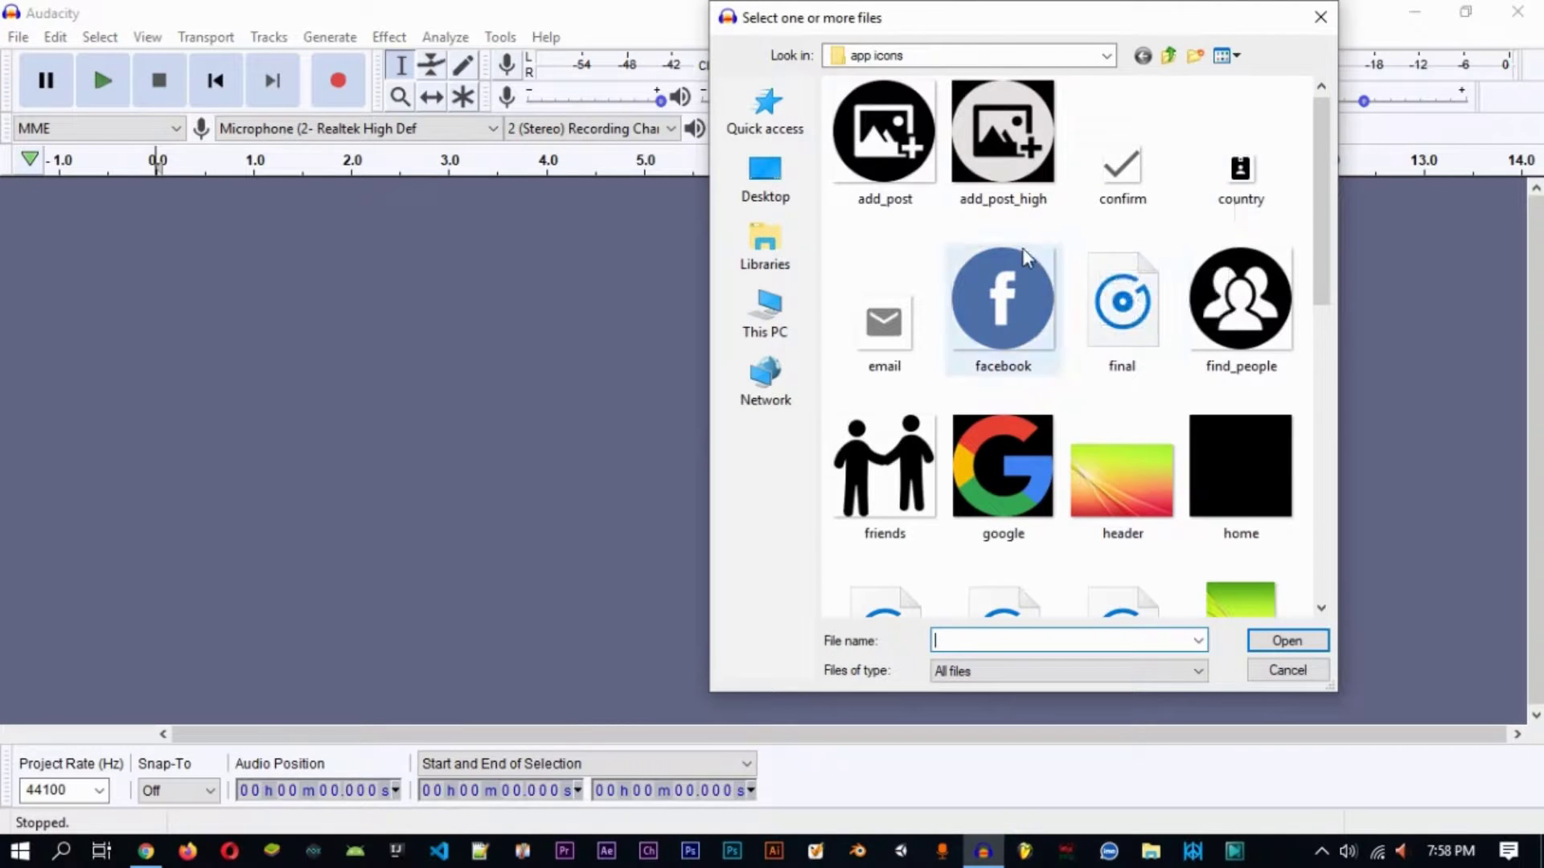
scroll(1021, 250, down, 5)
scroll(1020, 262, up, 5)
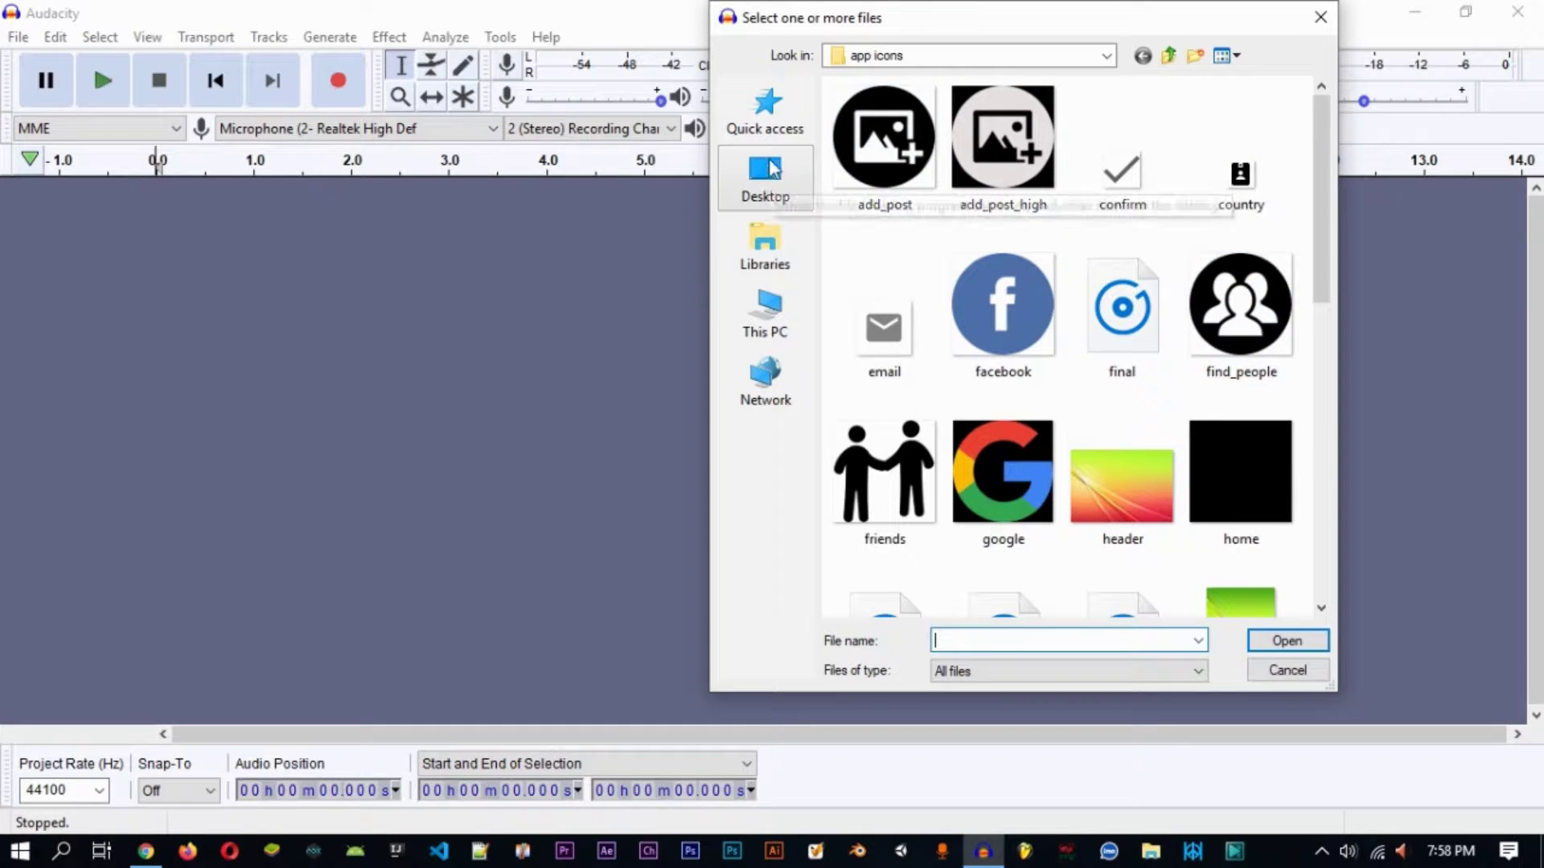
click(768, 129)
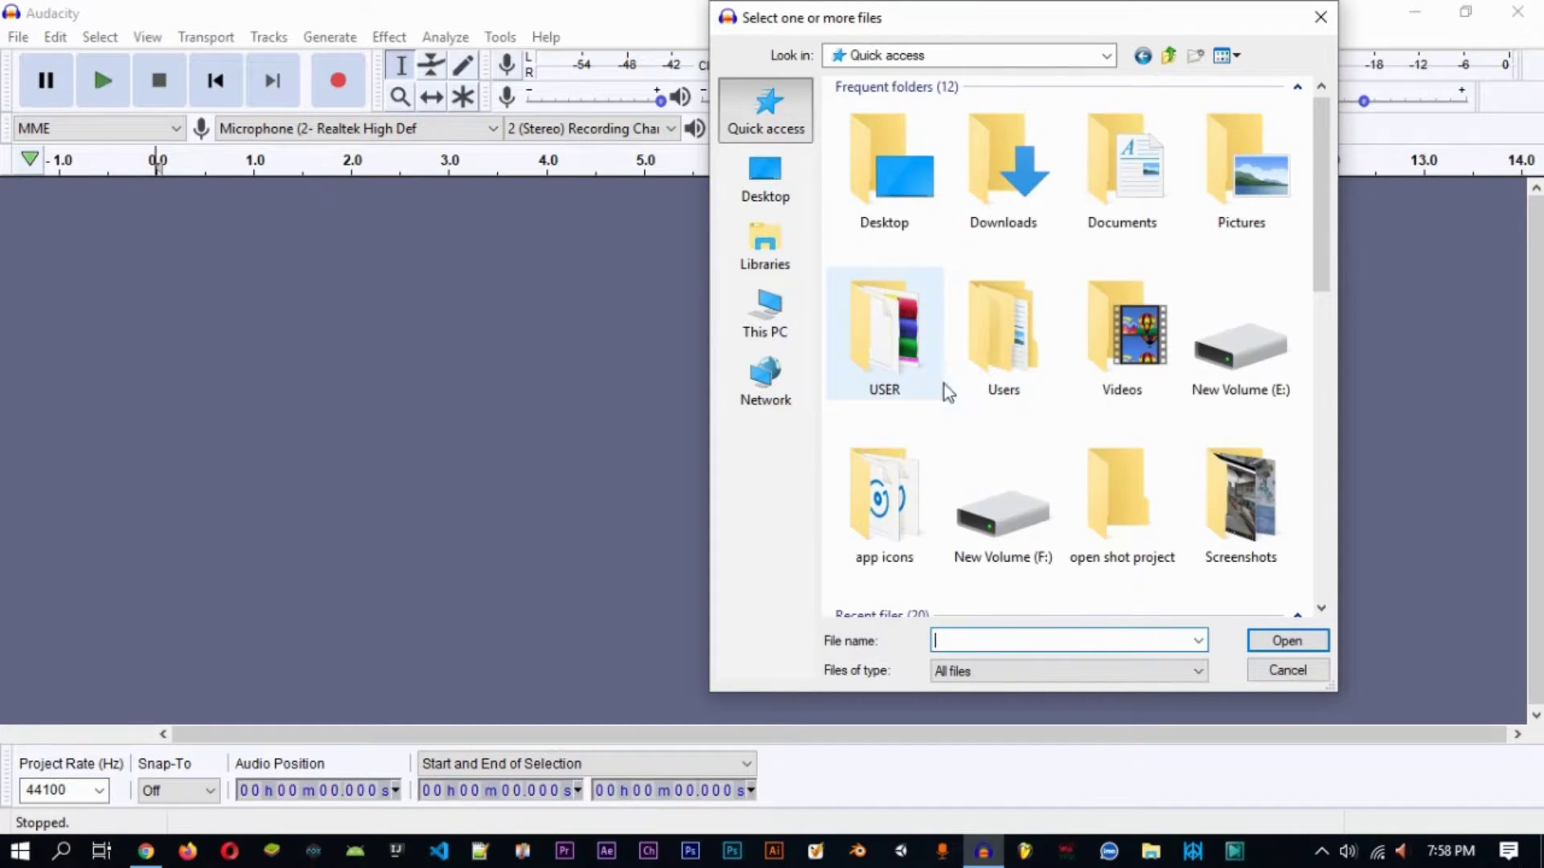
scroll(944, 389, down, 3)
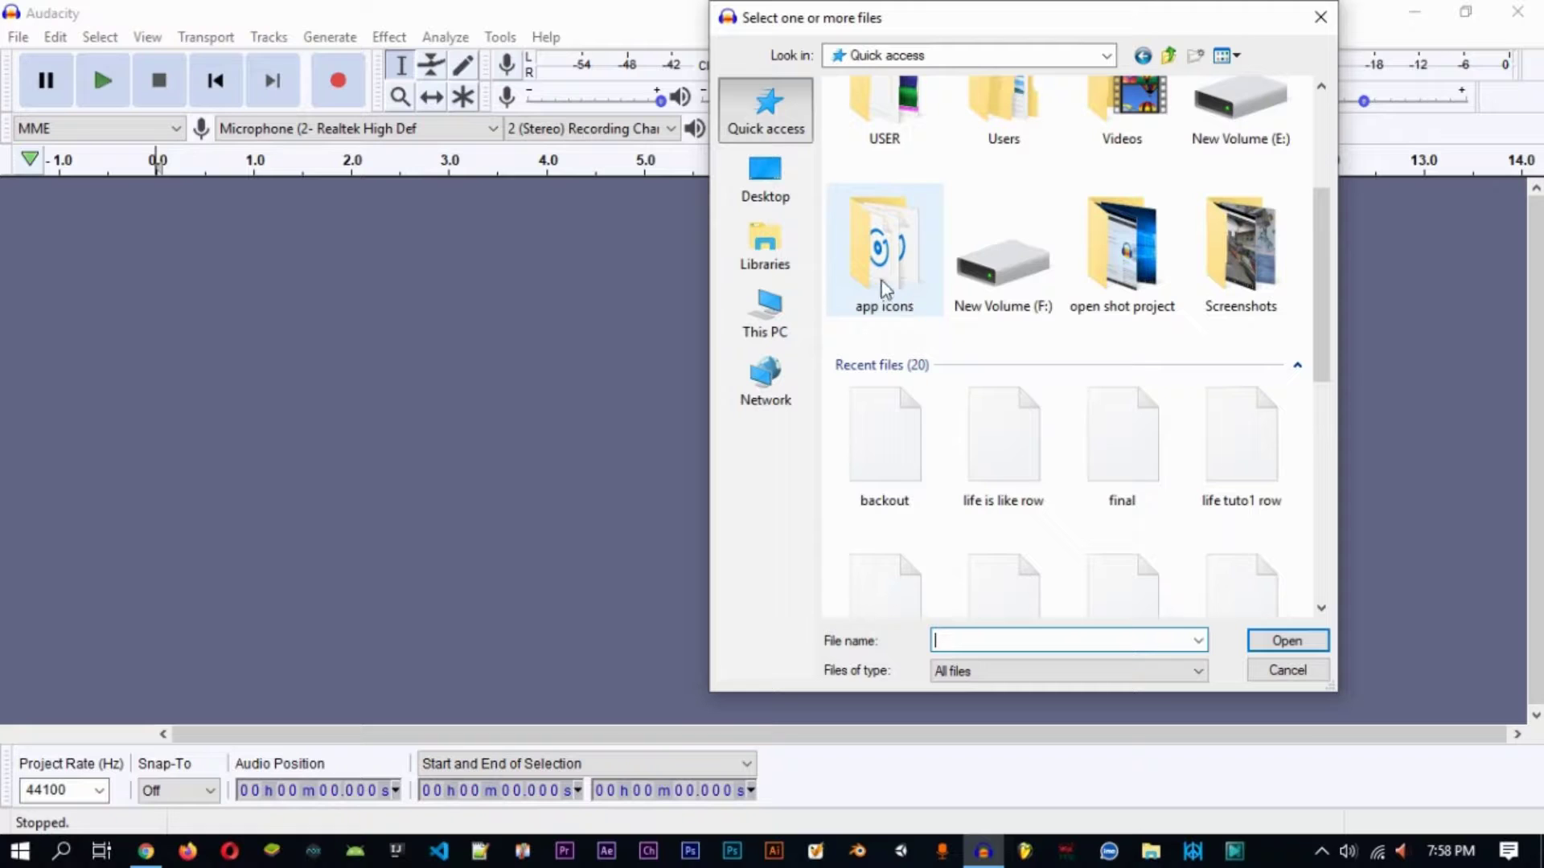
scroll(897, 455, down, 6)
scroll(903, 379, up, 3)
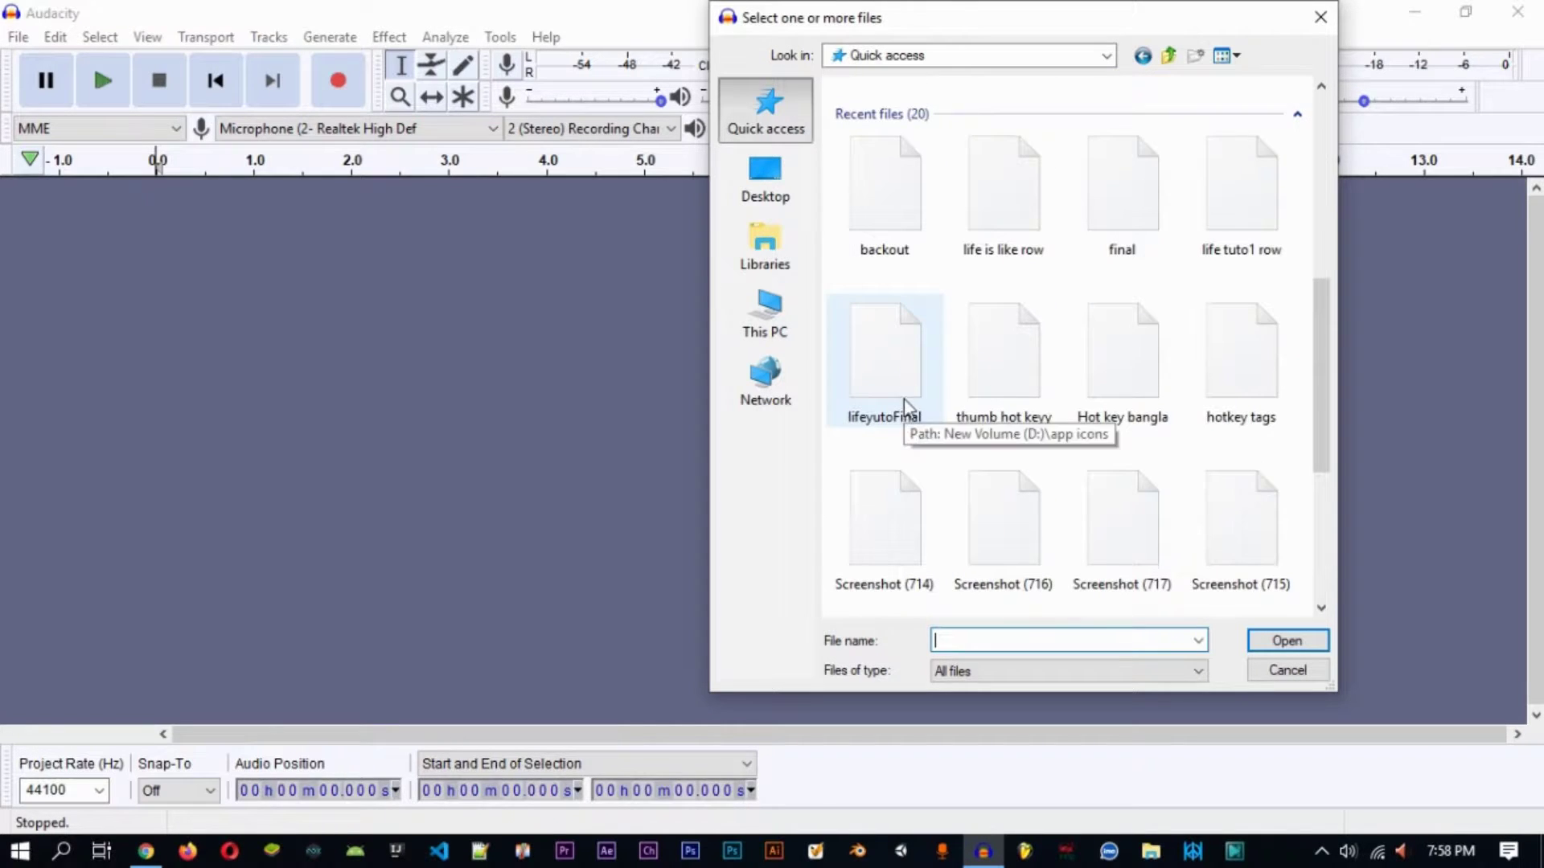
scroll(904, 399, up, 3)
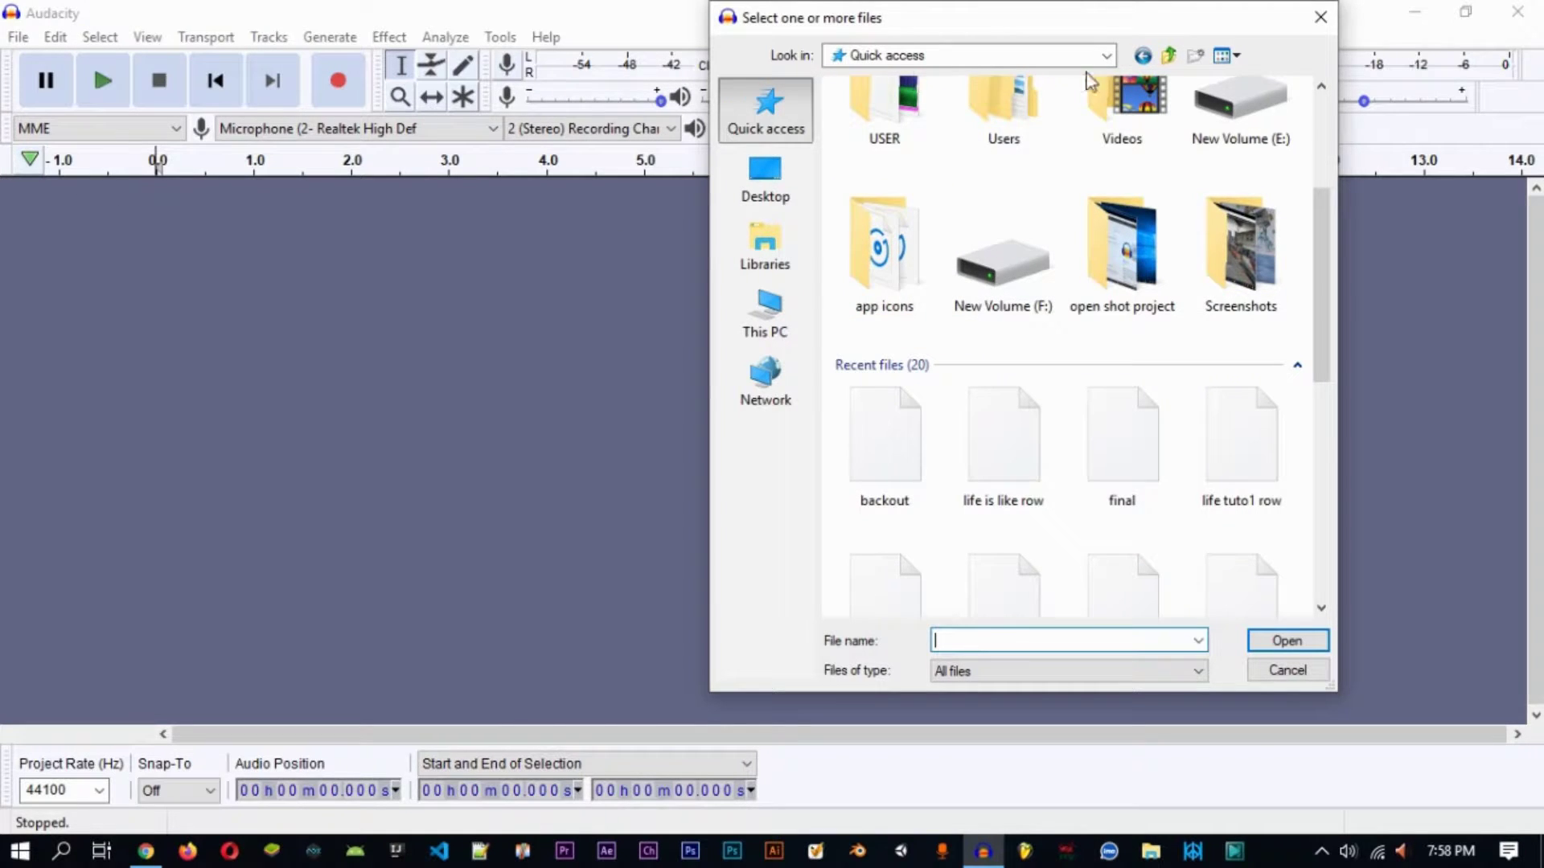
click(1321, 18)
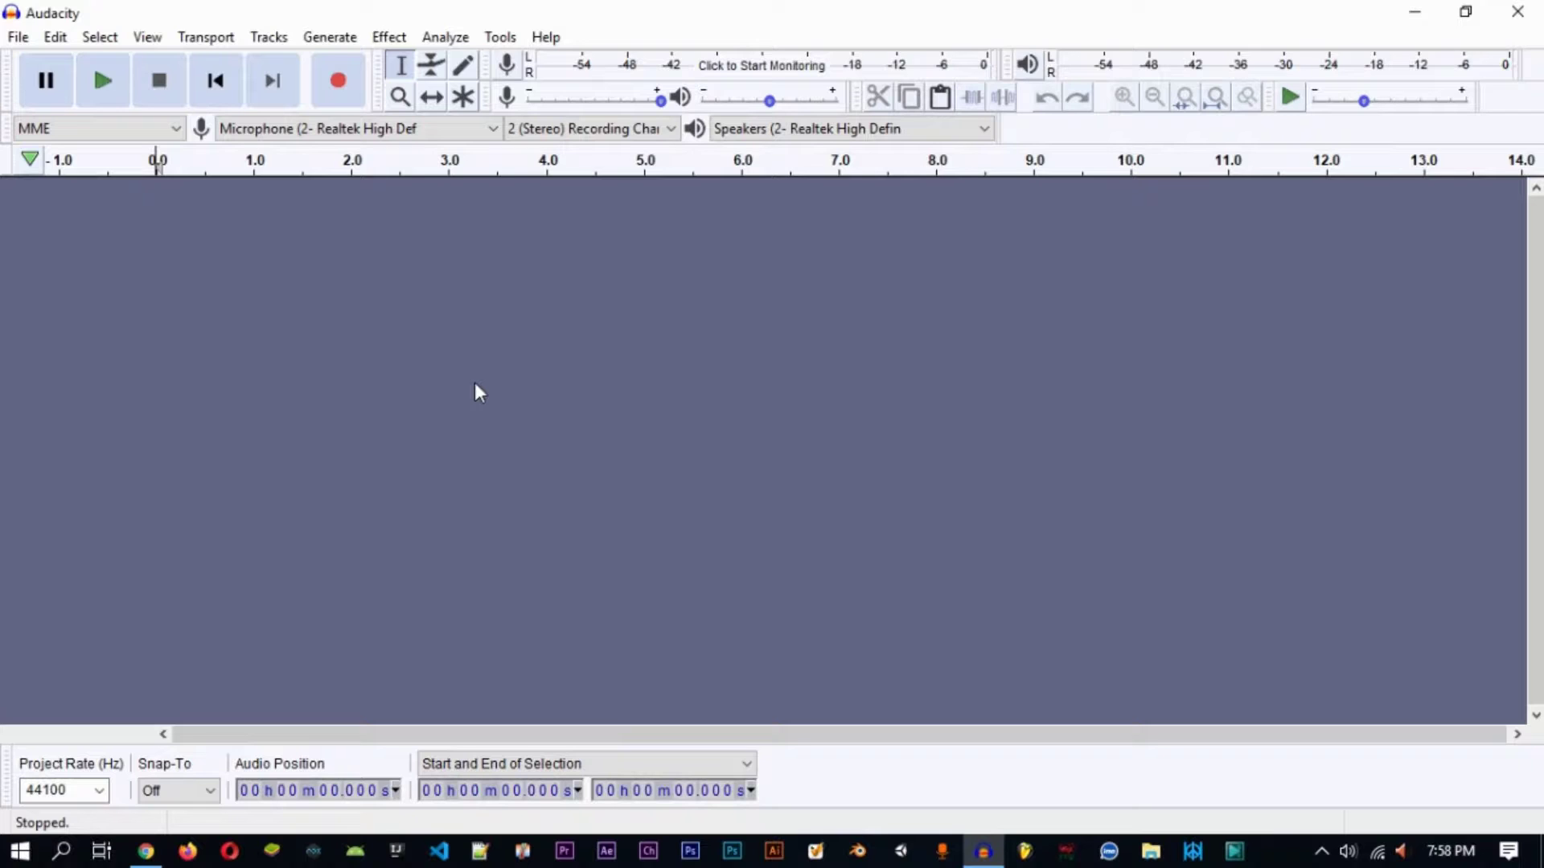
Step: Record a stereo microphone track about 19.5 seconds long, leaving about five seconds without speech at the start
click(339, 81)
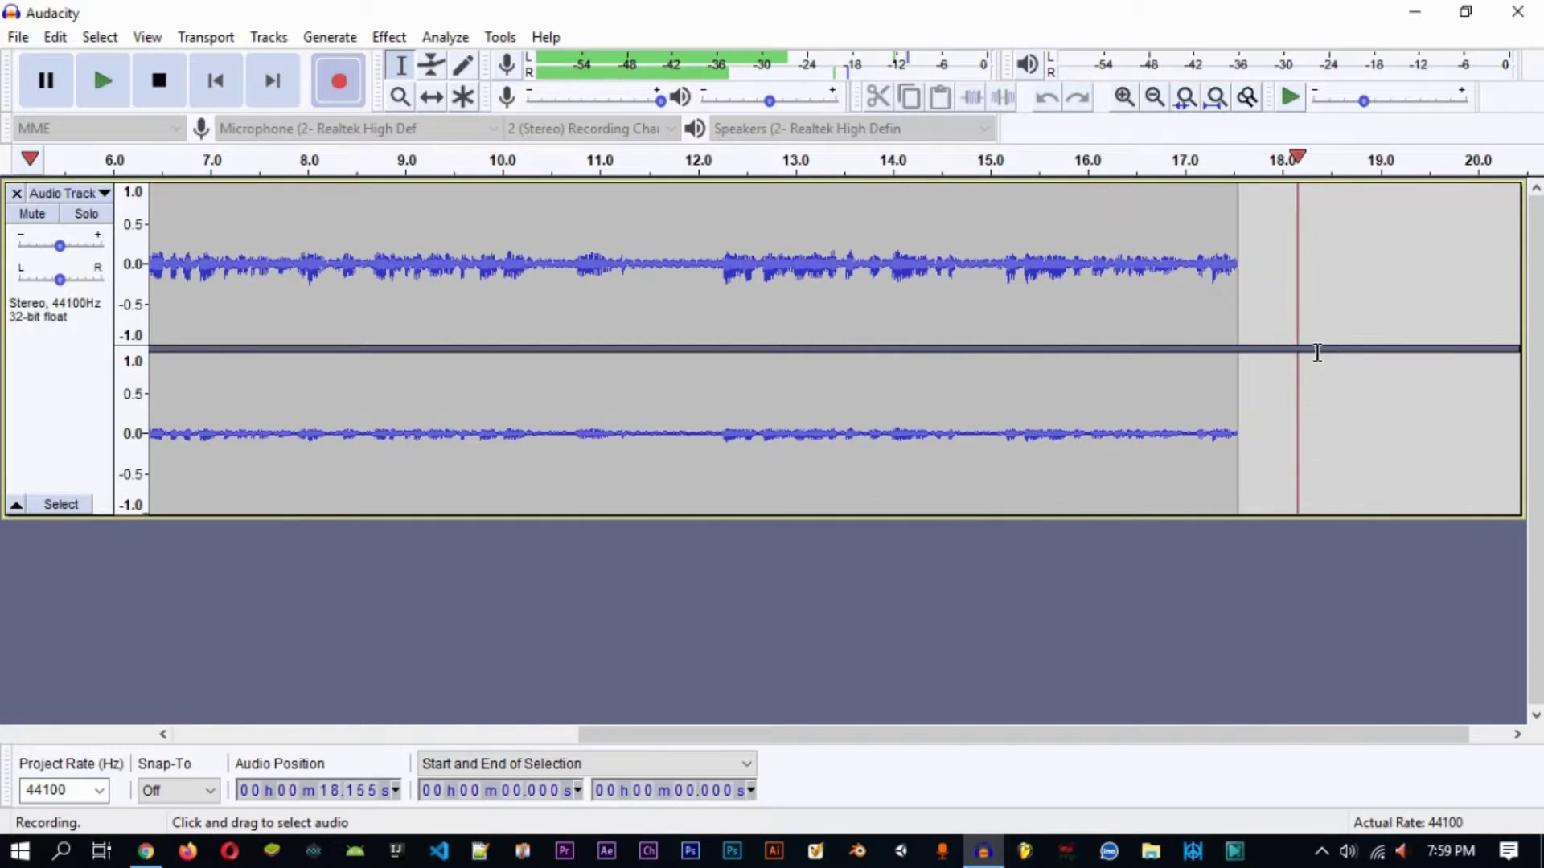
click(160, 81)
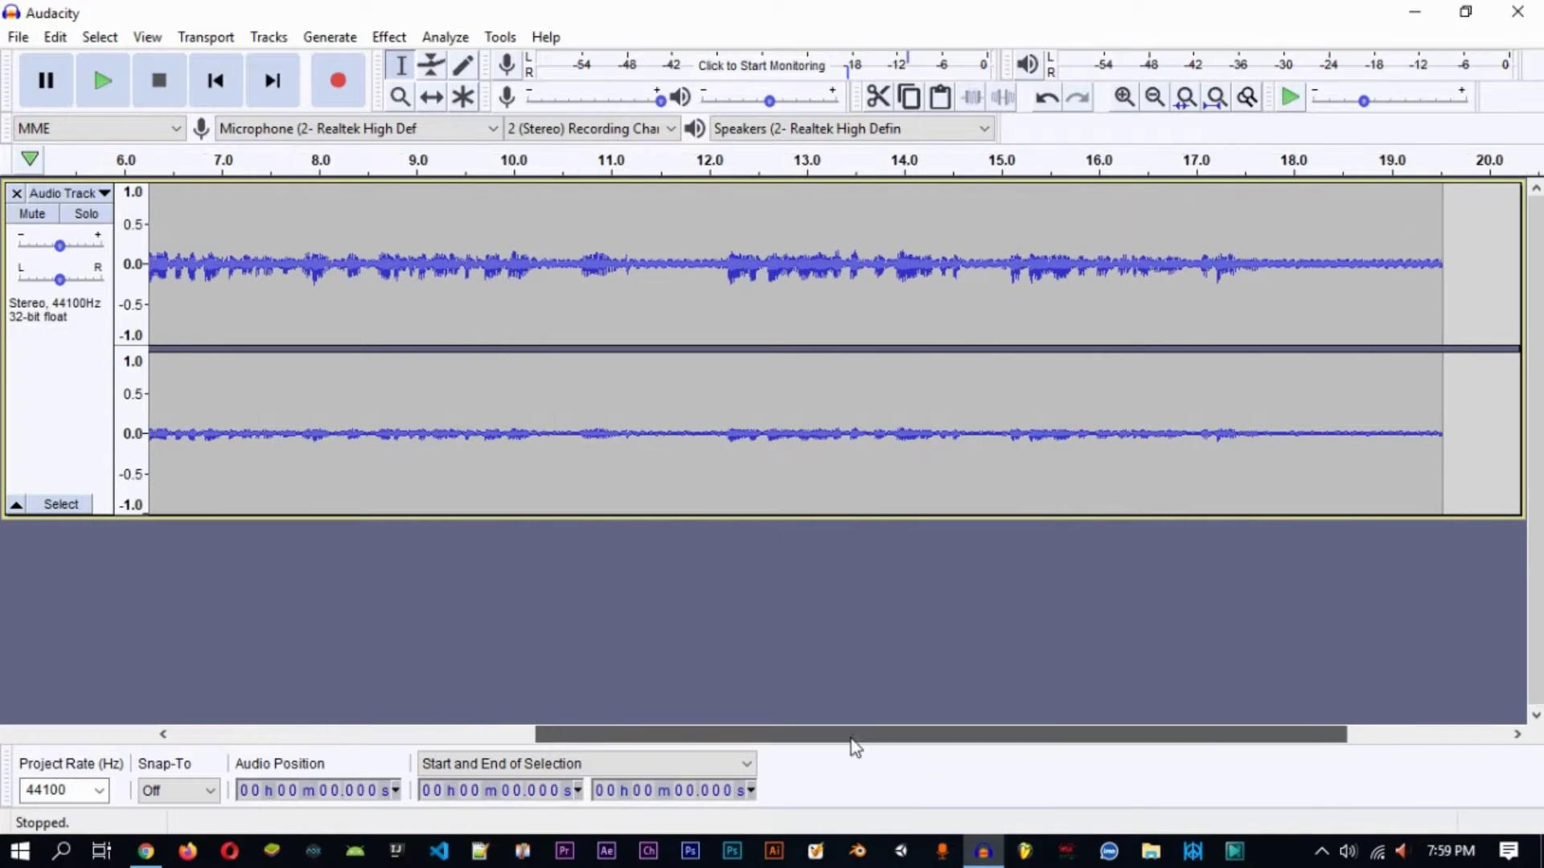
Step: Select the speech-free opening from about 0.13 to 4.99 seconds and capture it as the Noise Reduction noise profile
drag(851, 735, 469, 713)
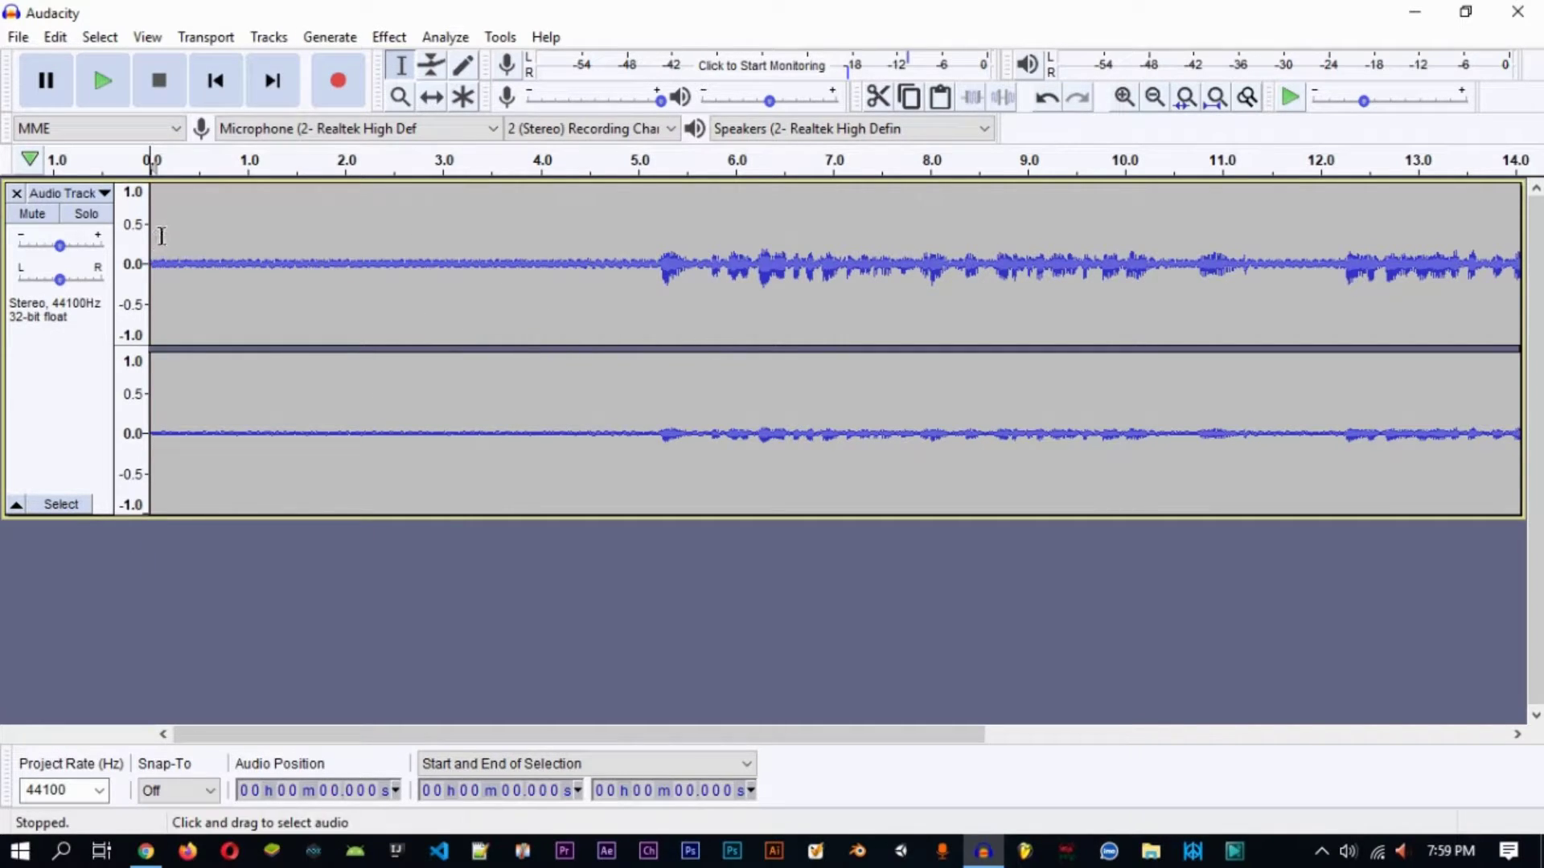
drag(160, 236, 637, 246)
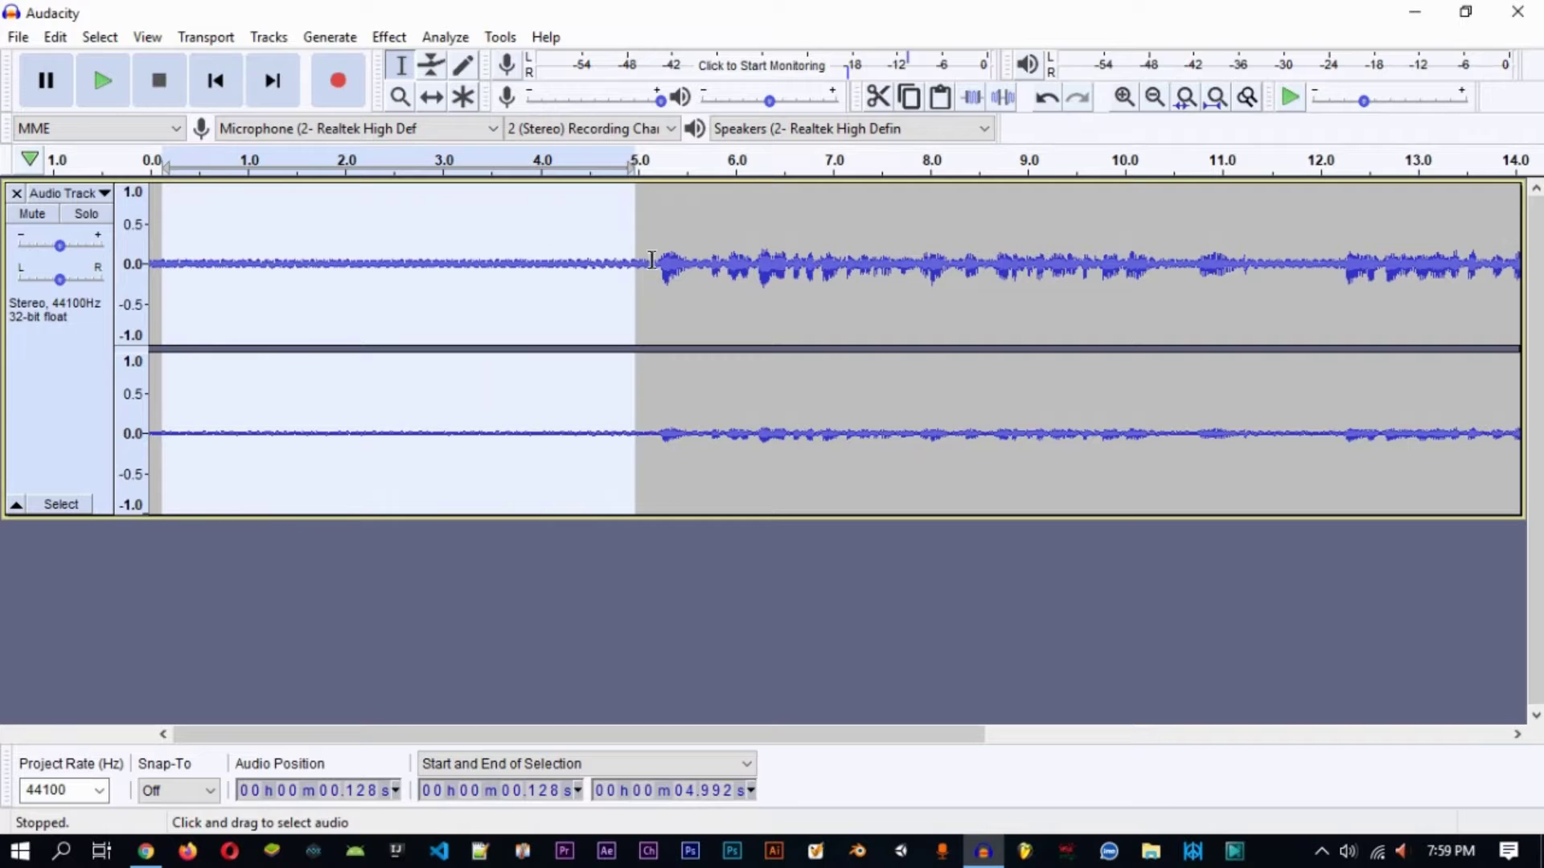
click(389, 37)
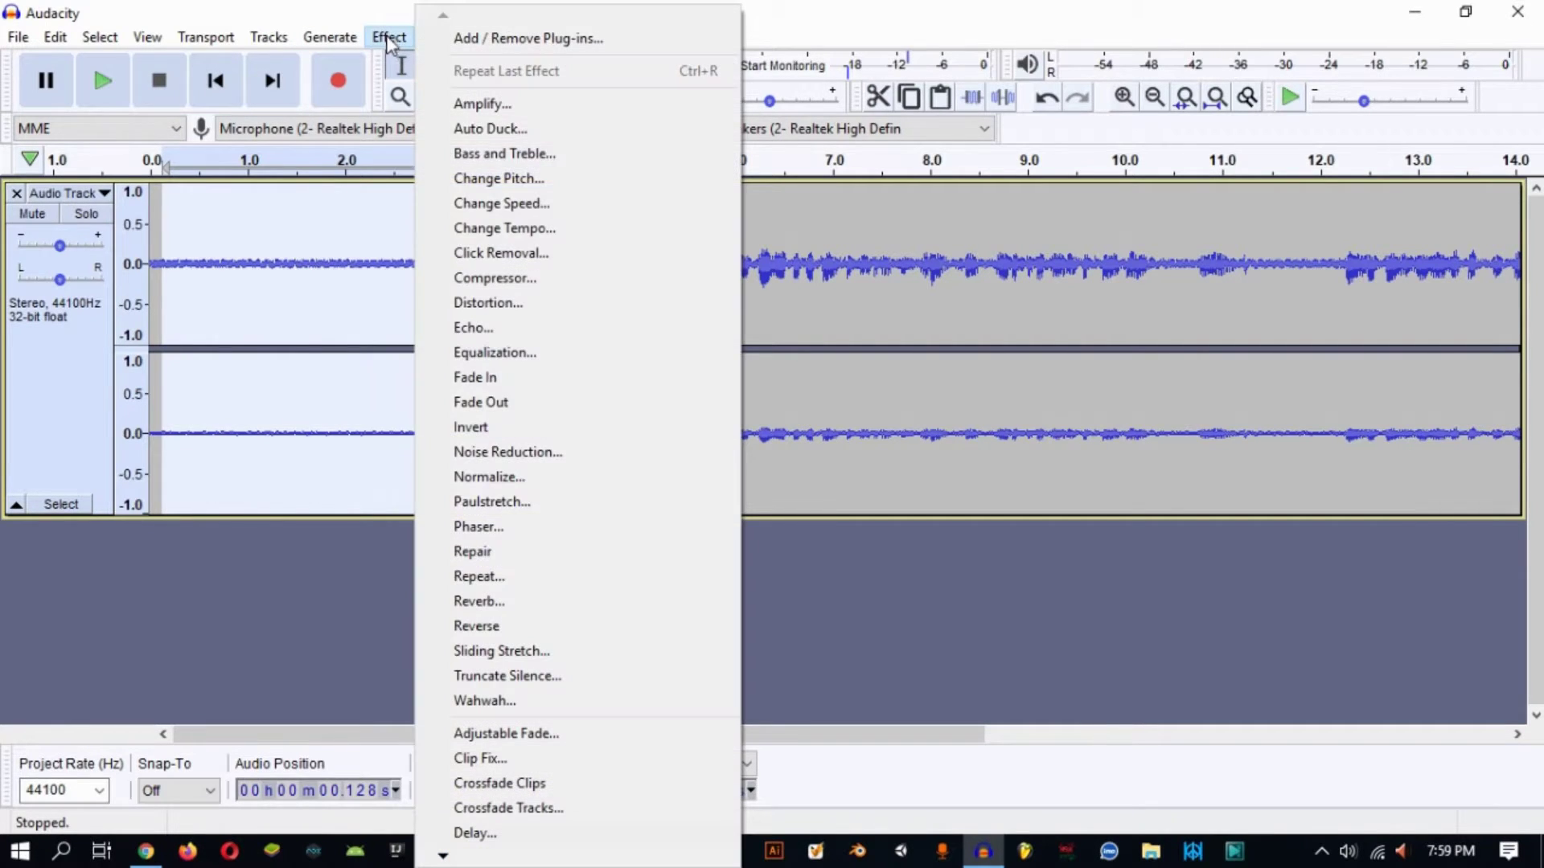
click(505, 454)
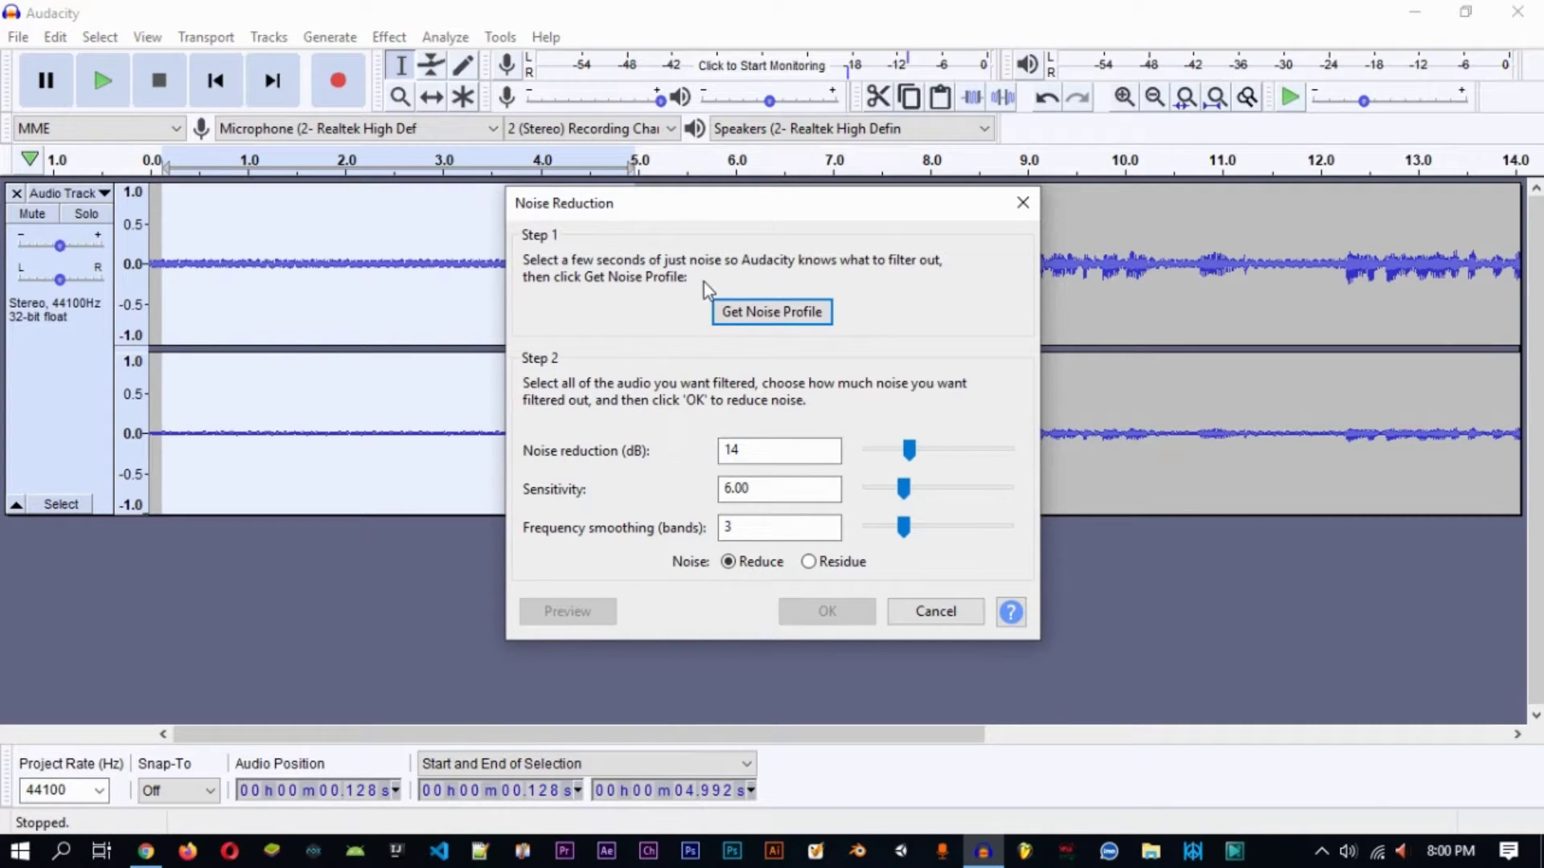
click(804, 310)
click(779, 314)
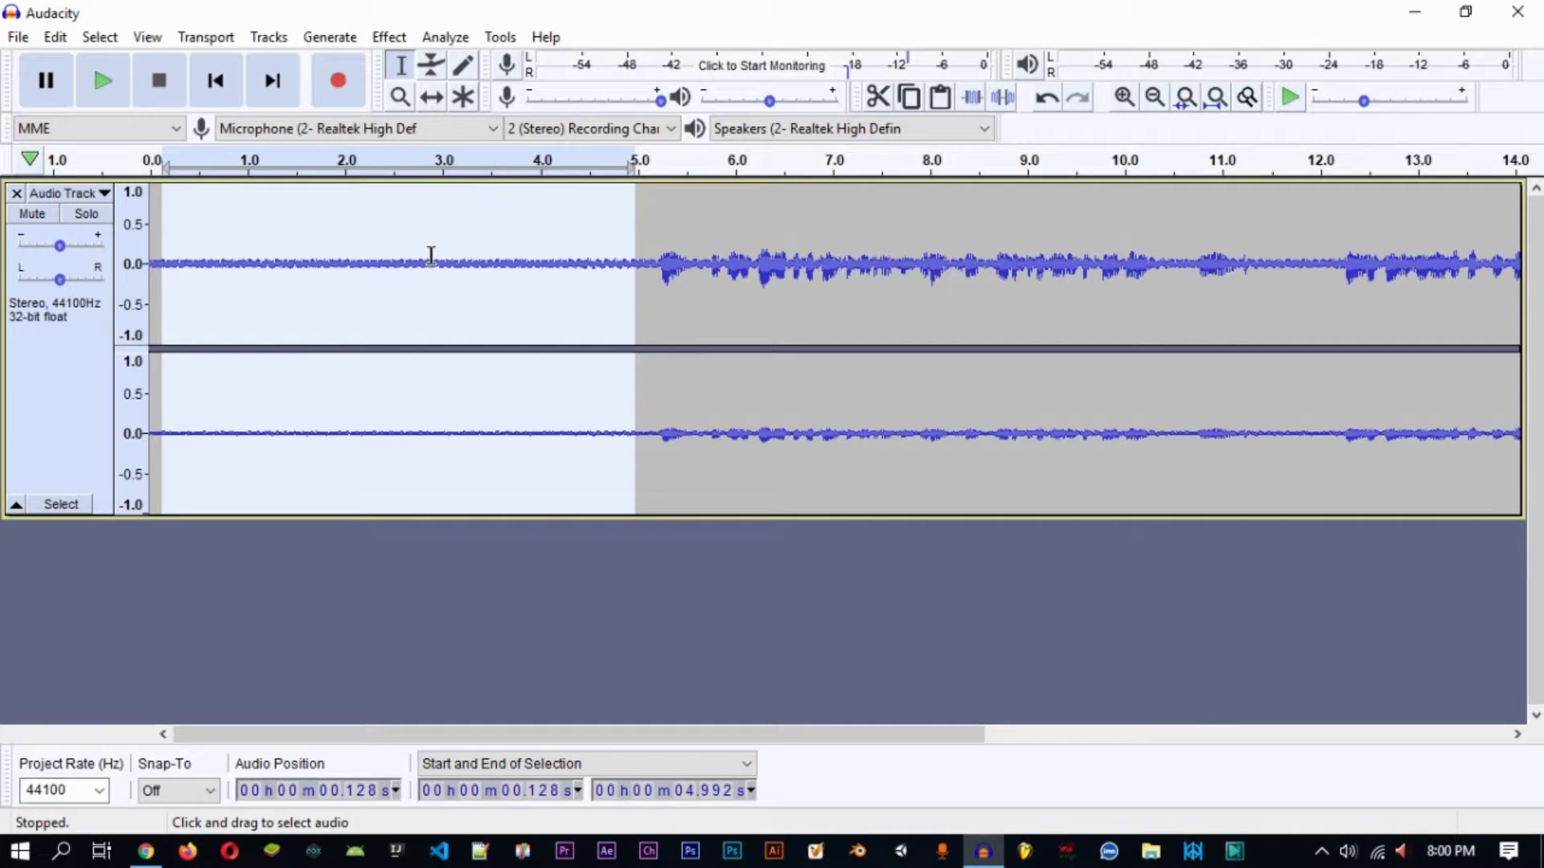
Step: Apply Noise Reduction to the whole track with 14 dB reduction, sensitivity 6.00 and 3 frequency smoothing bands
key(ctrl+a)
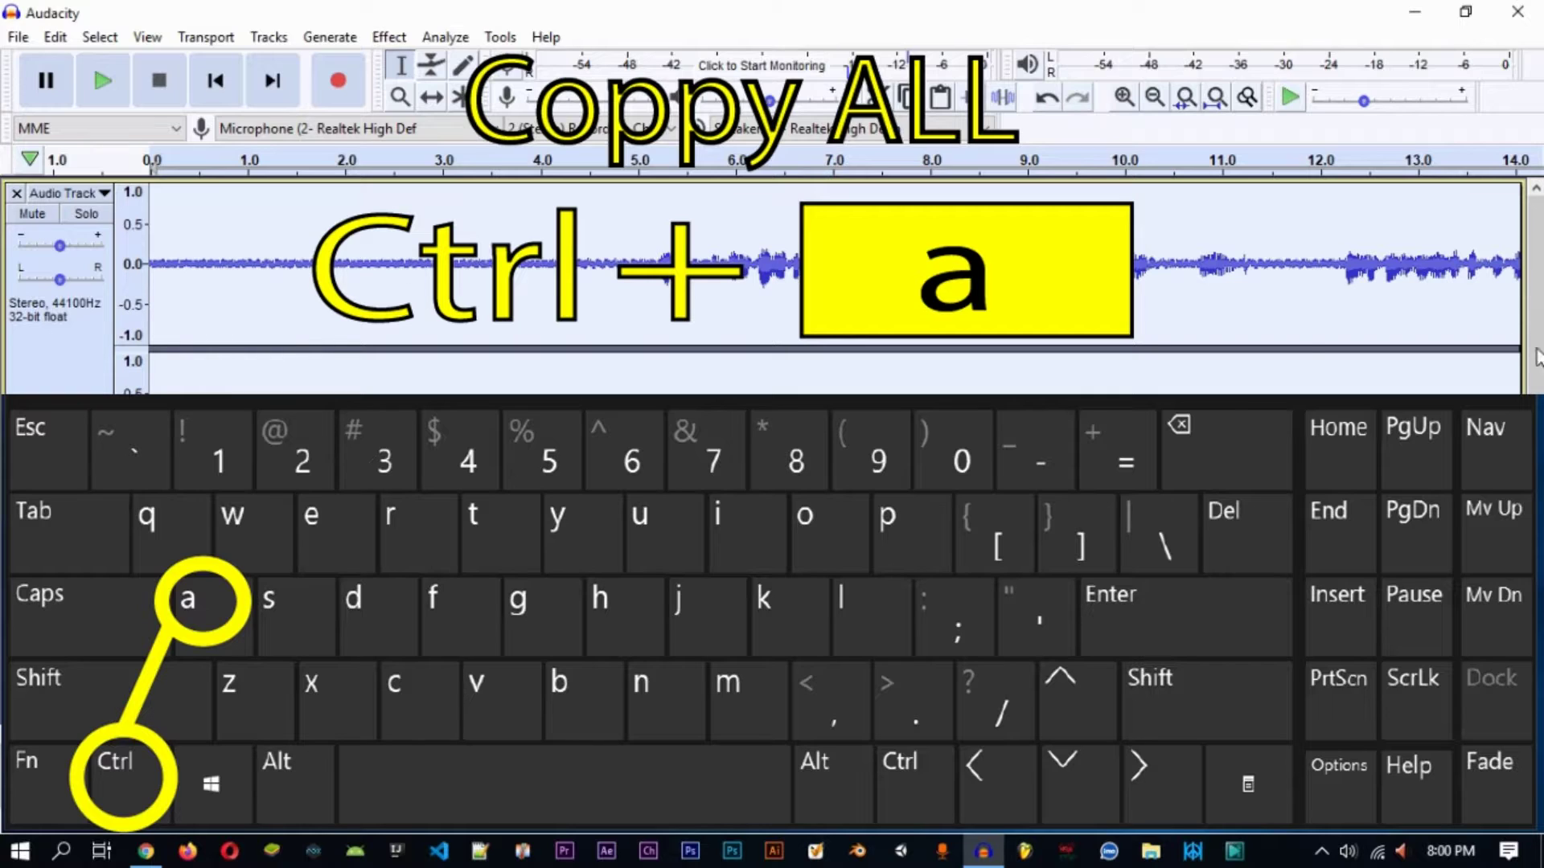
click(401, 40)
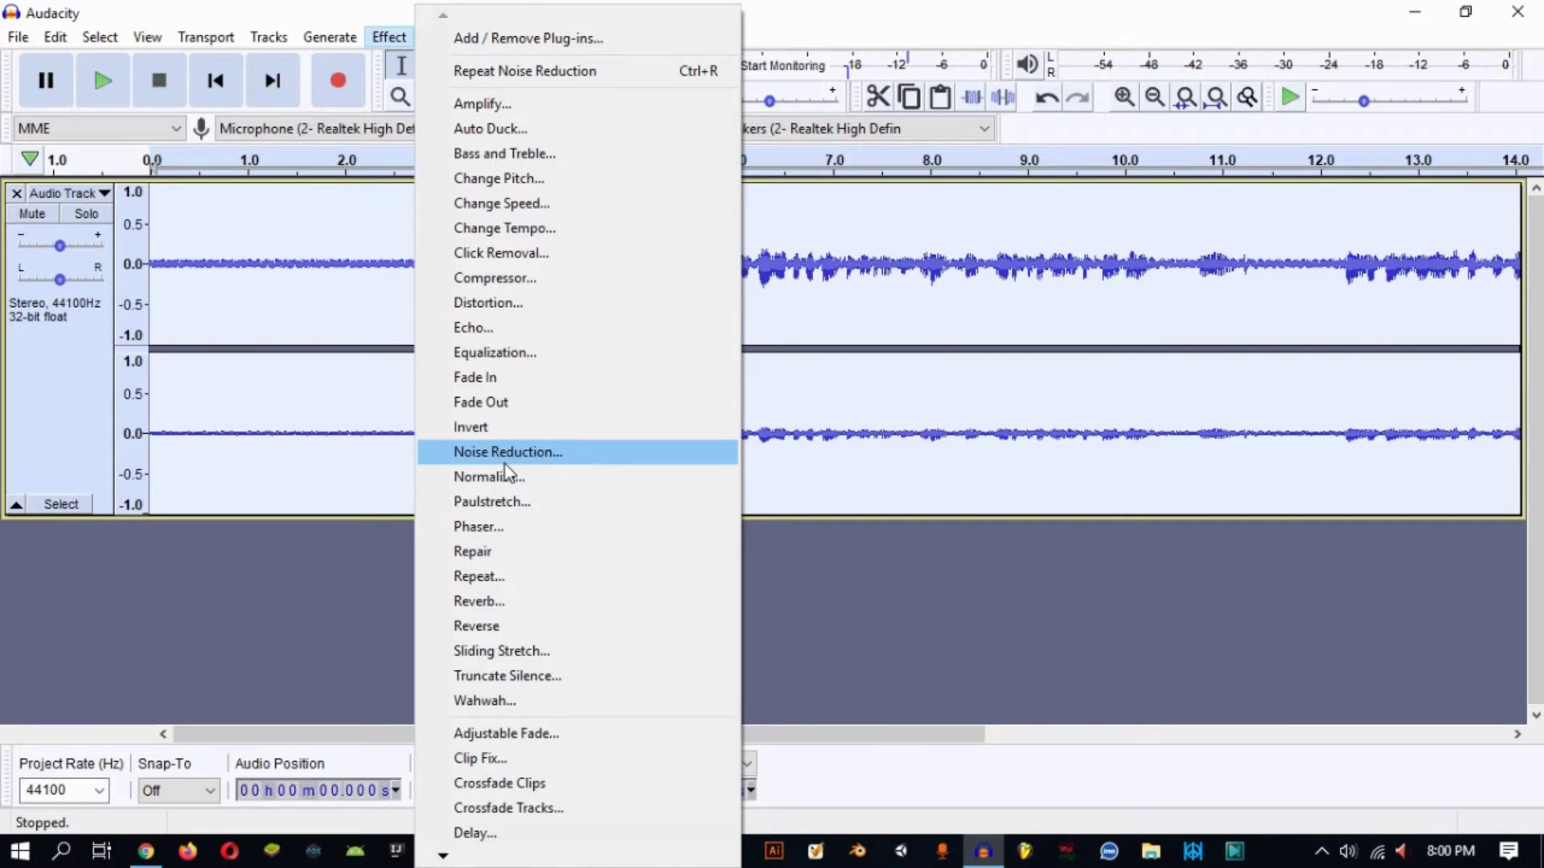
click(505, 461)
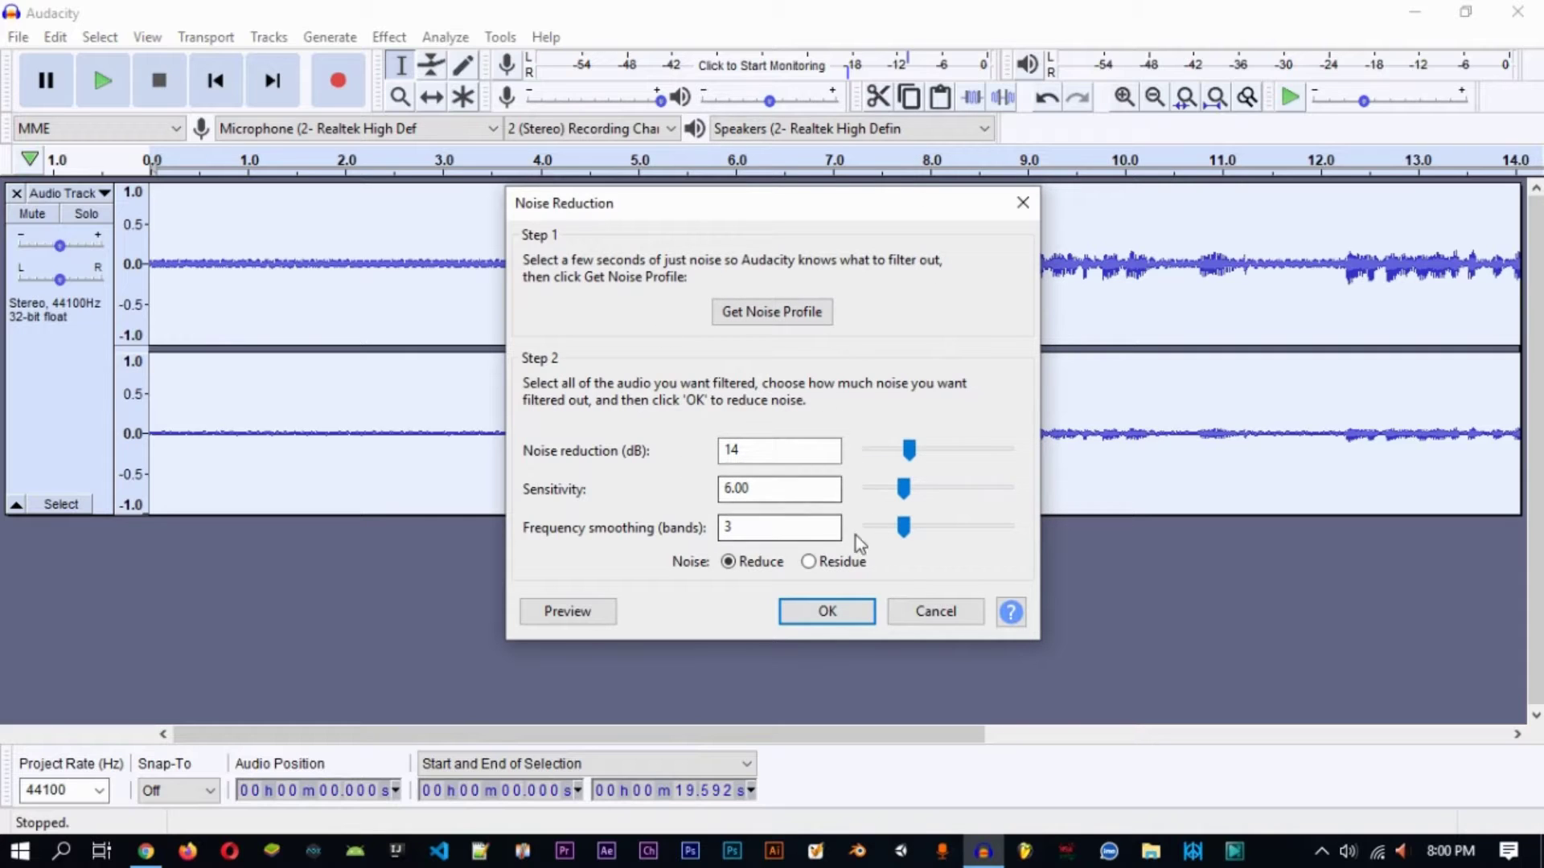
click(843, 619)
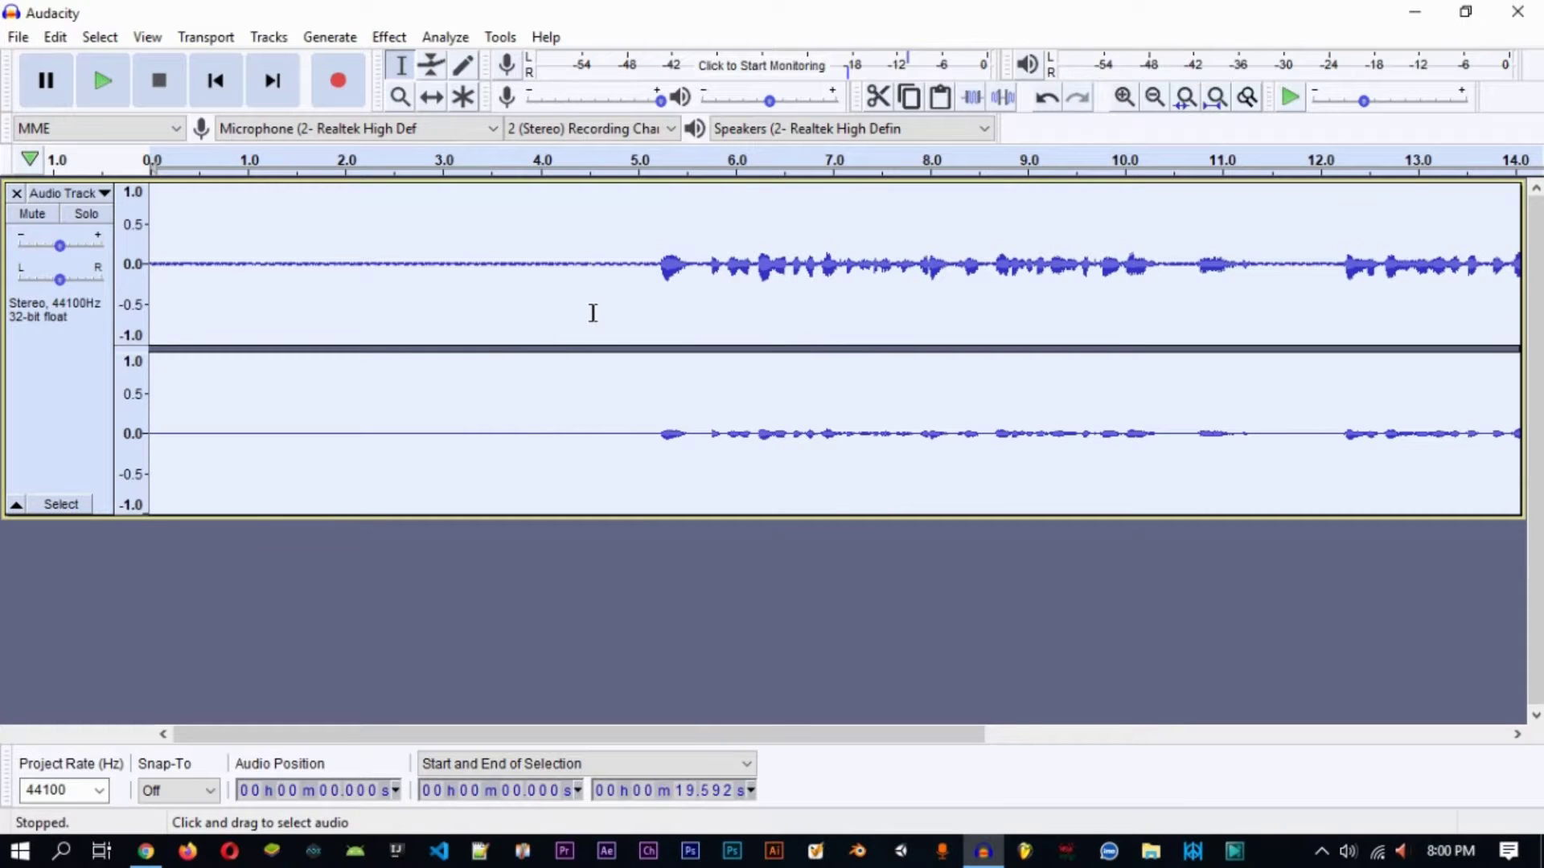
Step: Magnify the screen to examine the waveform in the quiet opening and around the speech for remaining noise
key(super+plus)
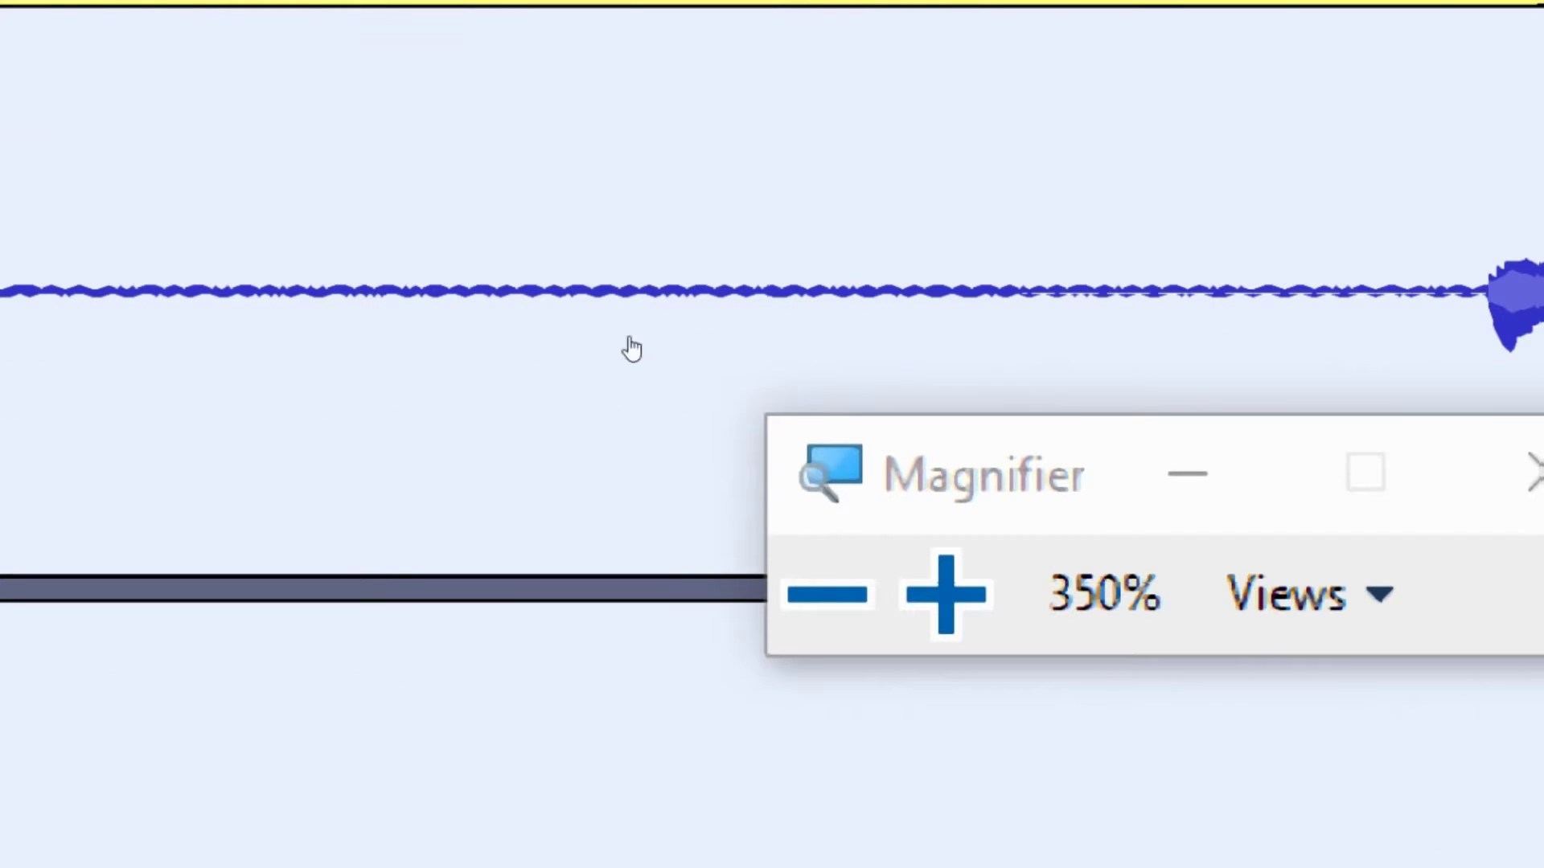
key(super+Escape)
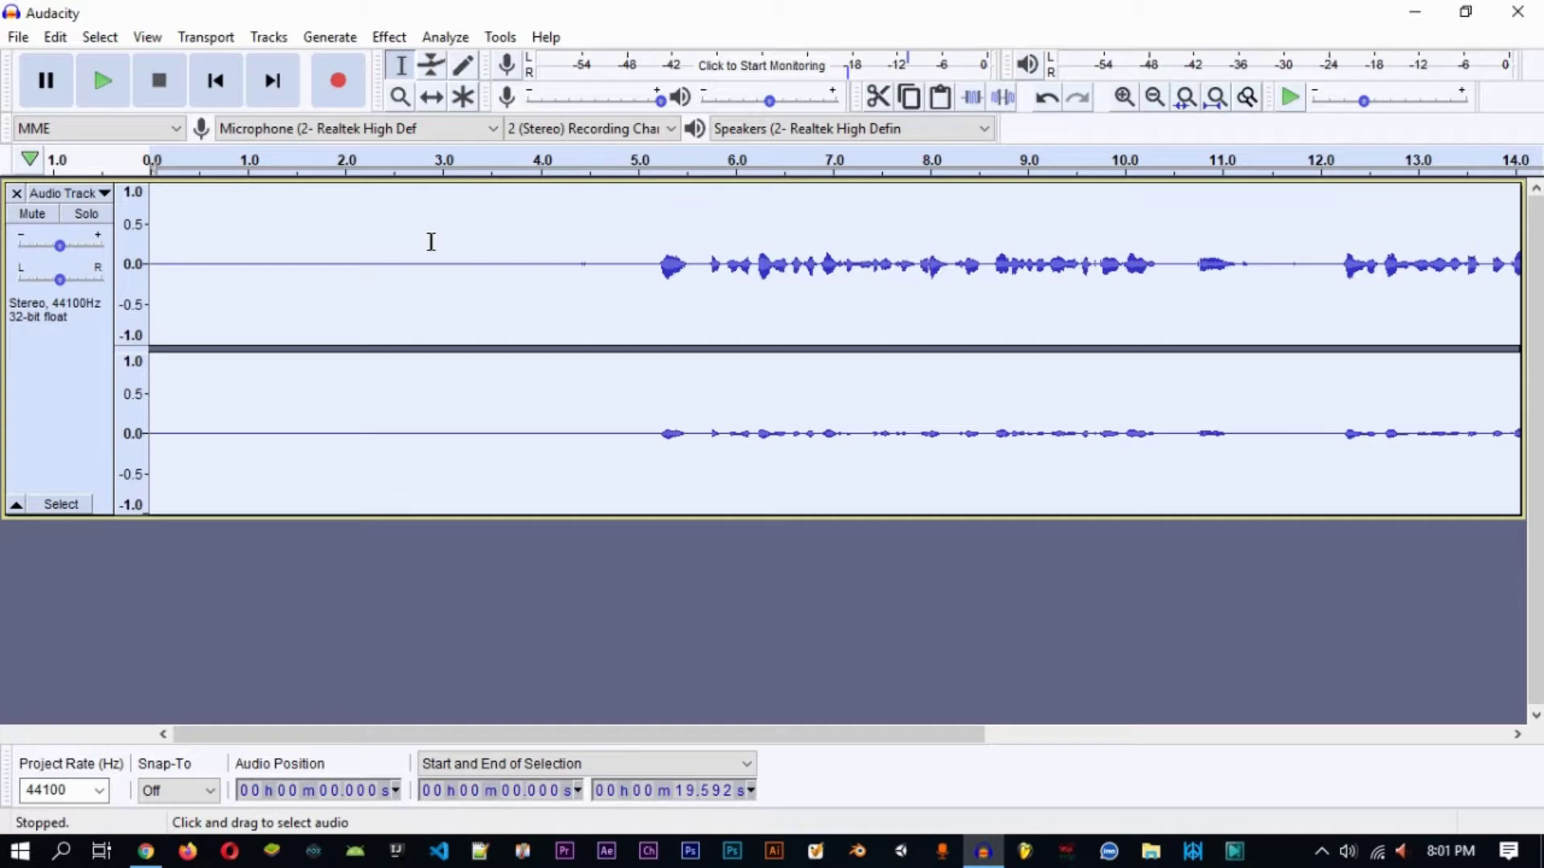
key(super+plus)
key(super+plus)
key(super+plus)
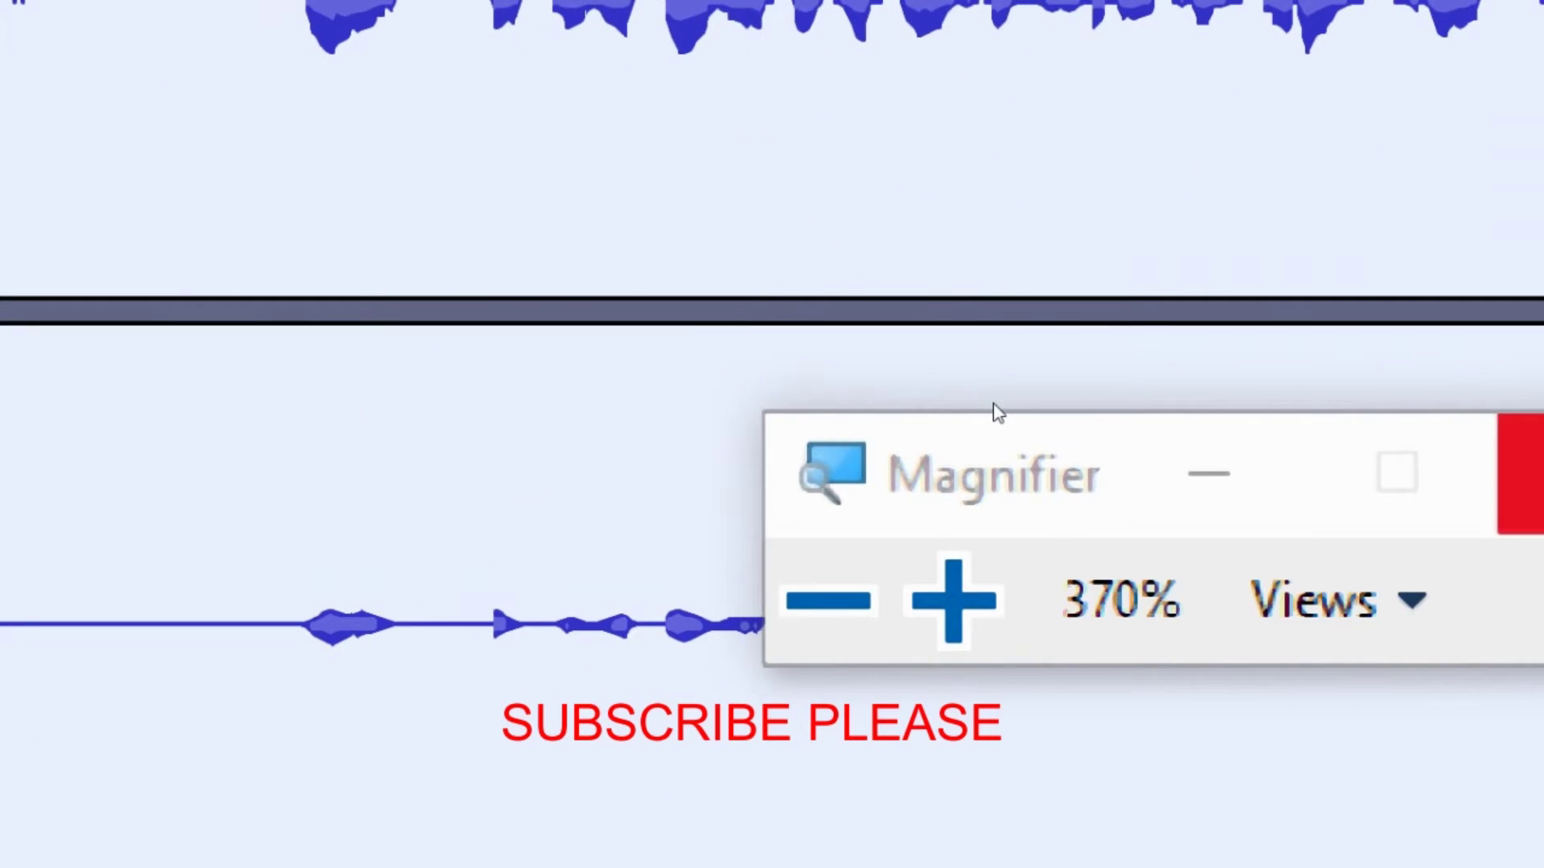
key(super+Escape)
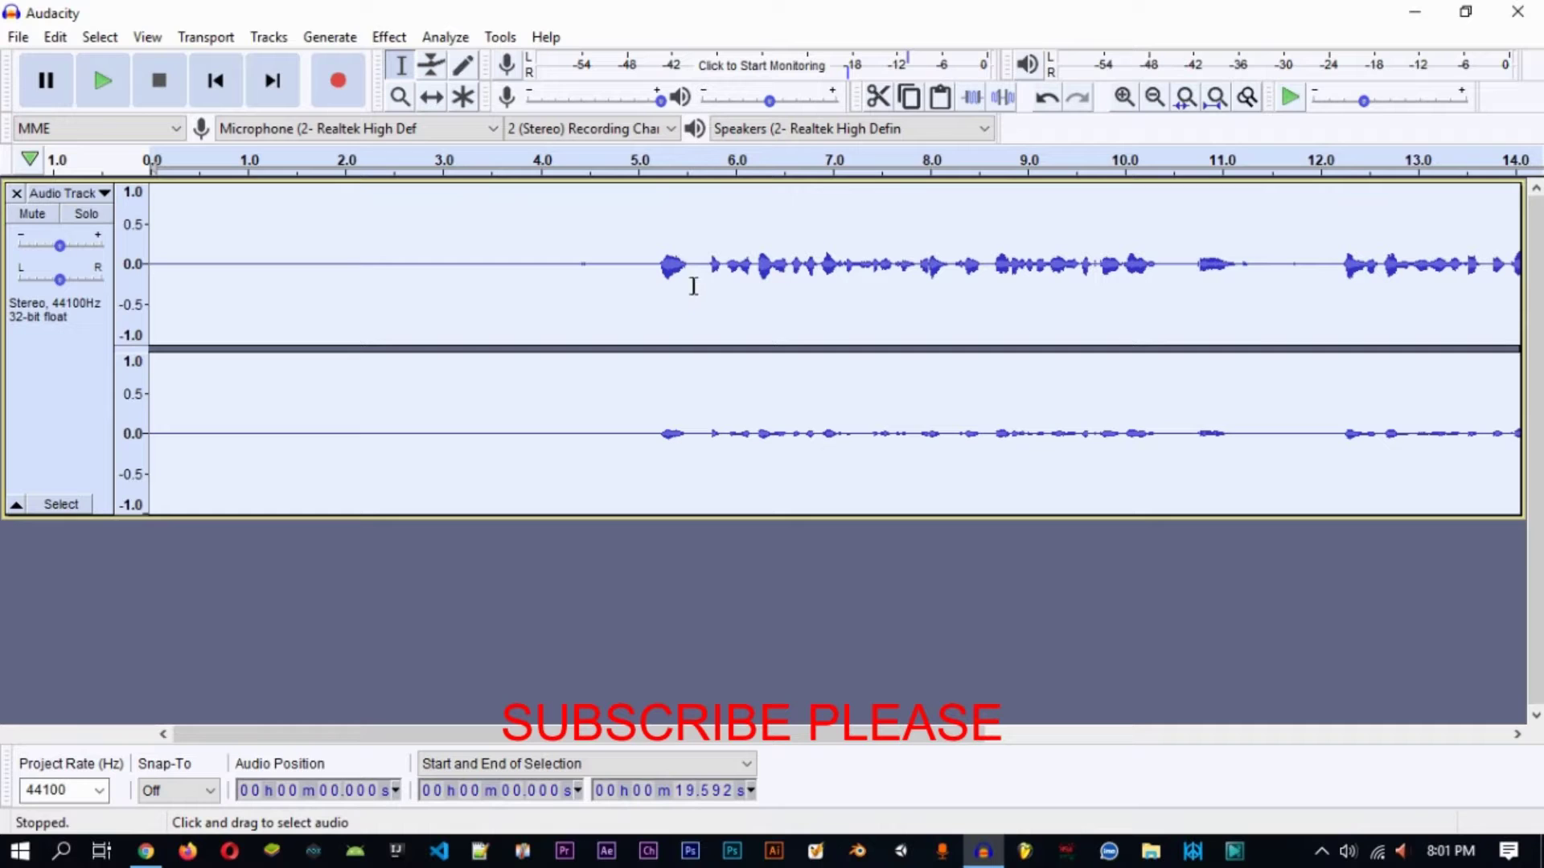
Step: Look over the Amplify and the Bass and Treble effect settings, closing both without applying them
click(388, 37)
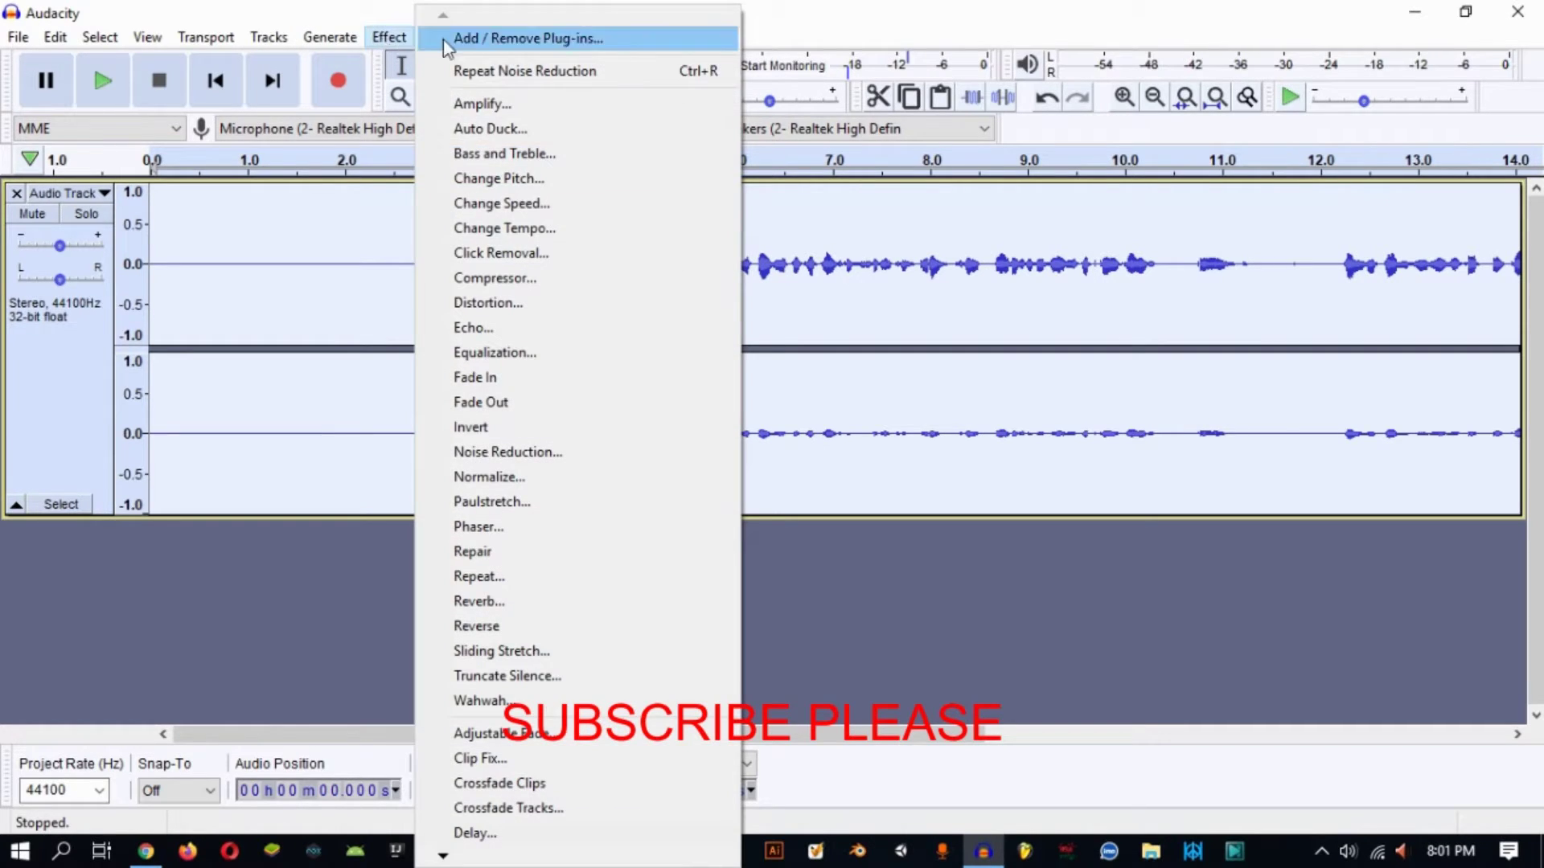
click(486, 105)
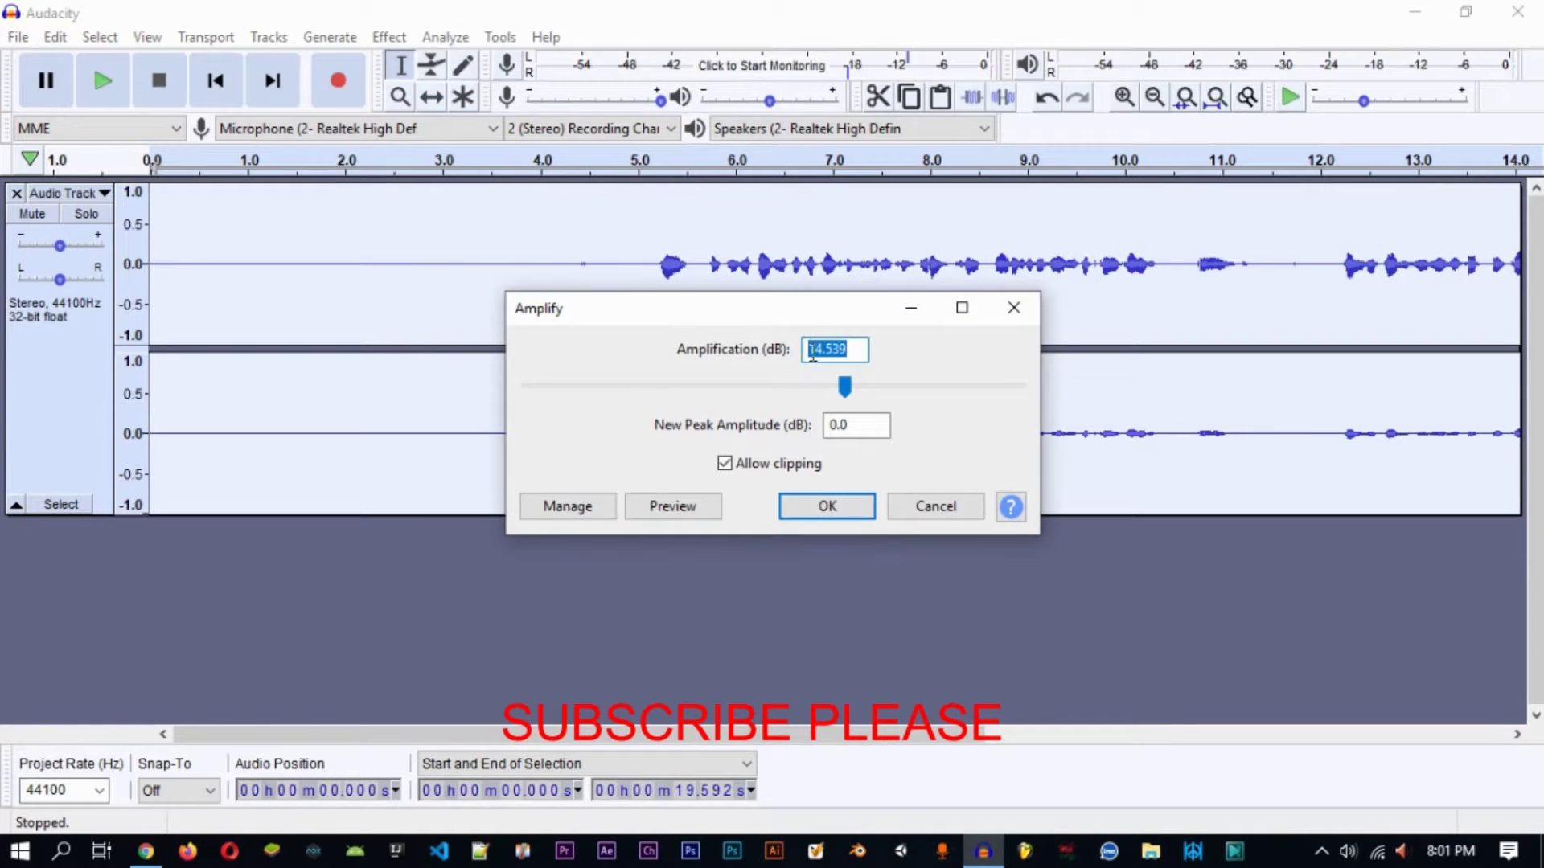
click(1004, 311)
click(389, 38)
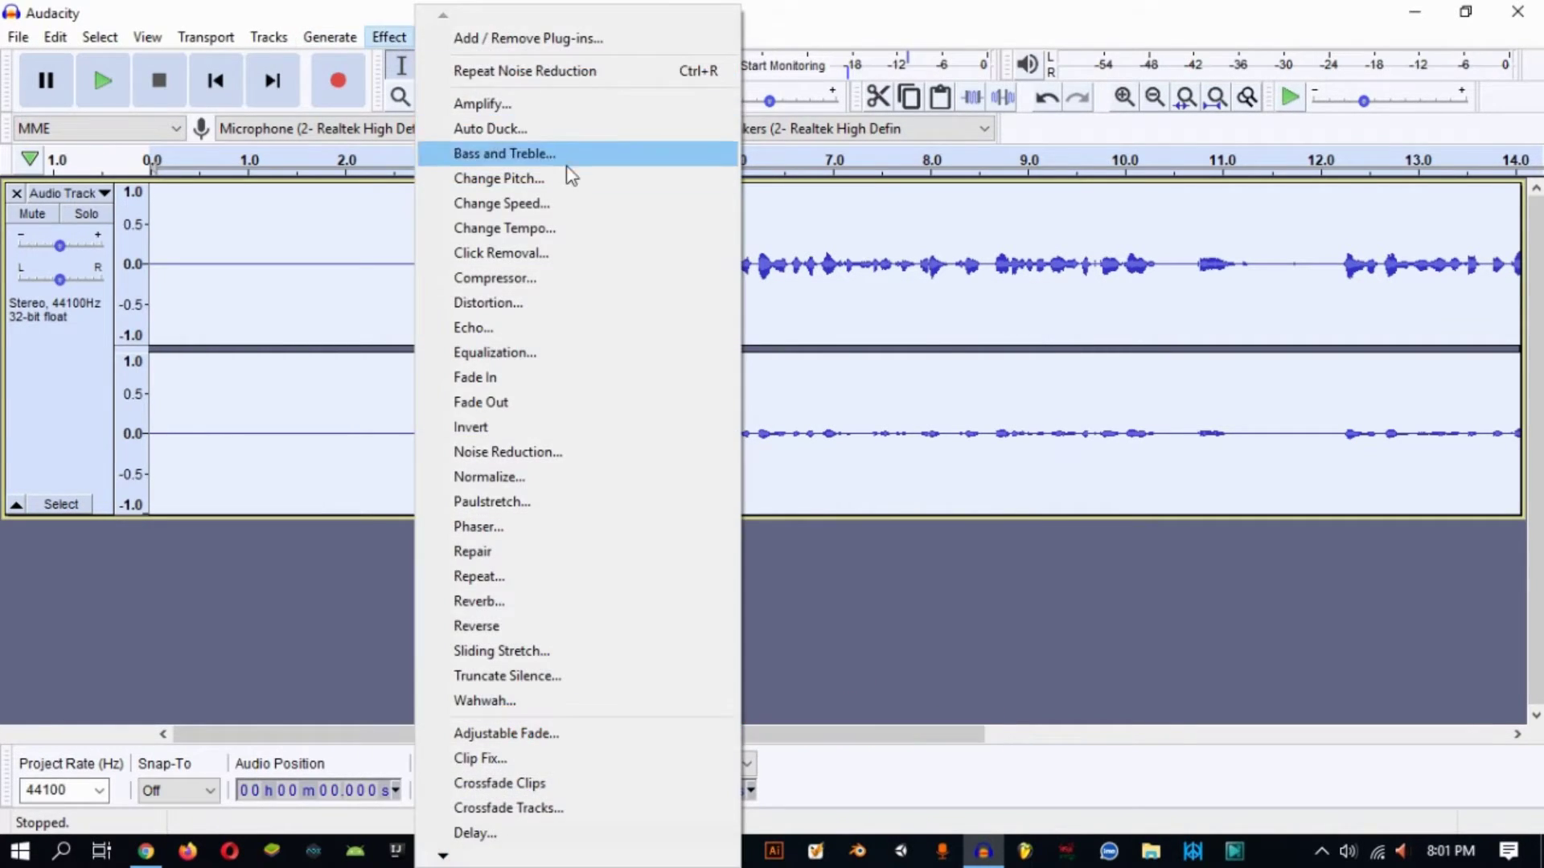
click(525, 154)
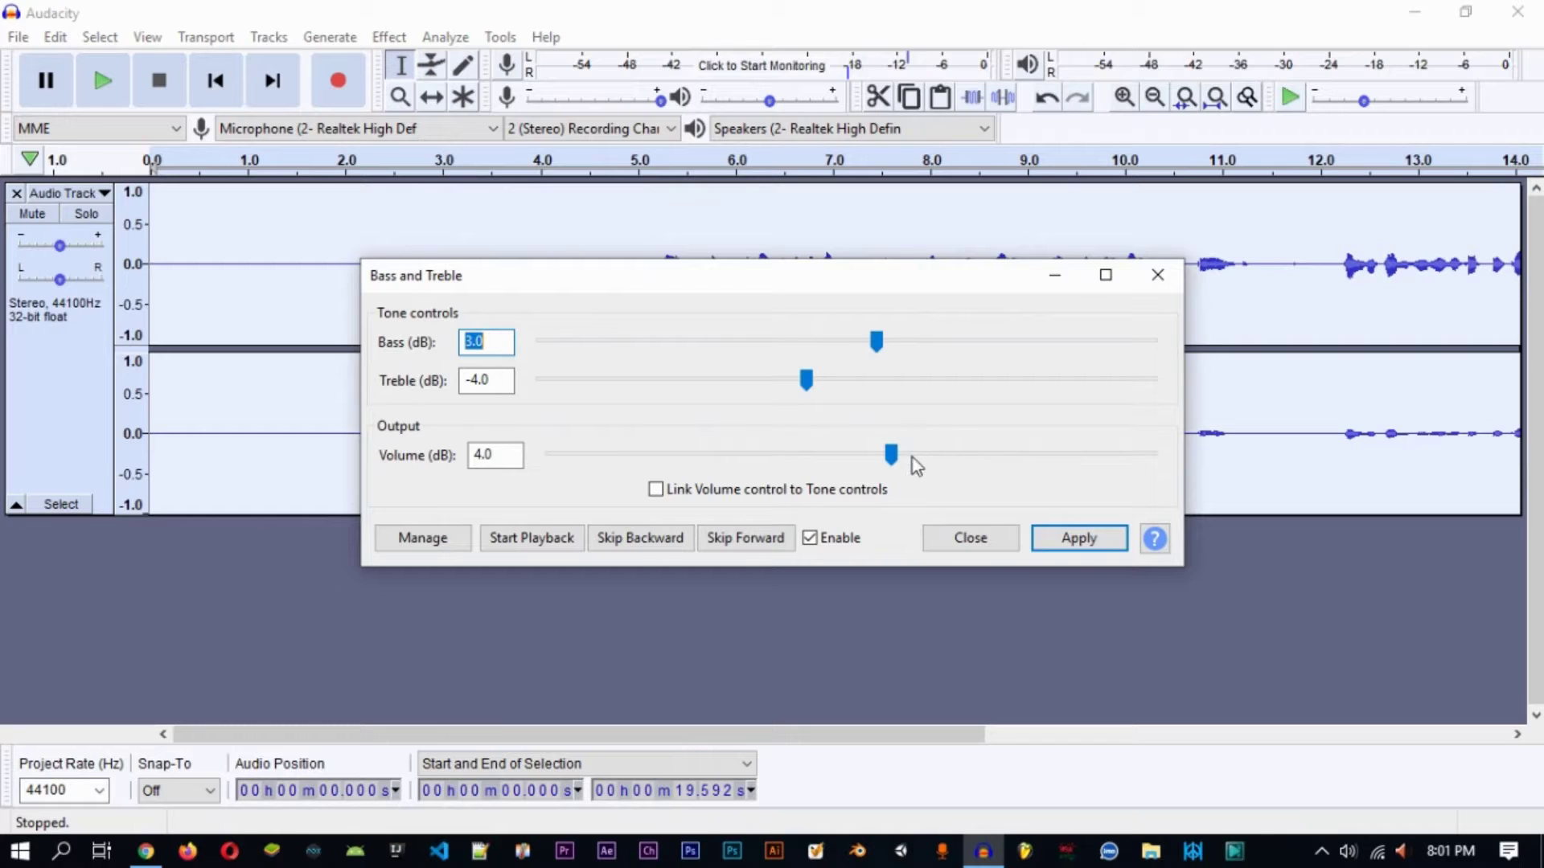
click(1005, 547)
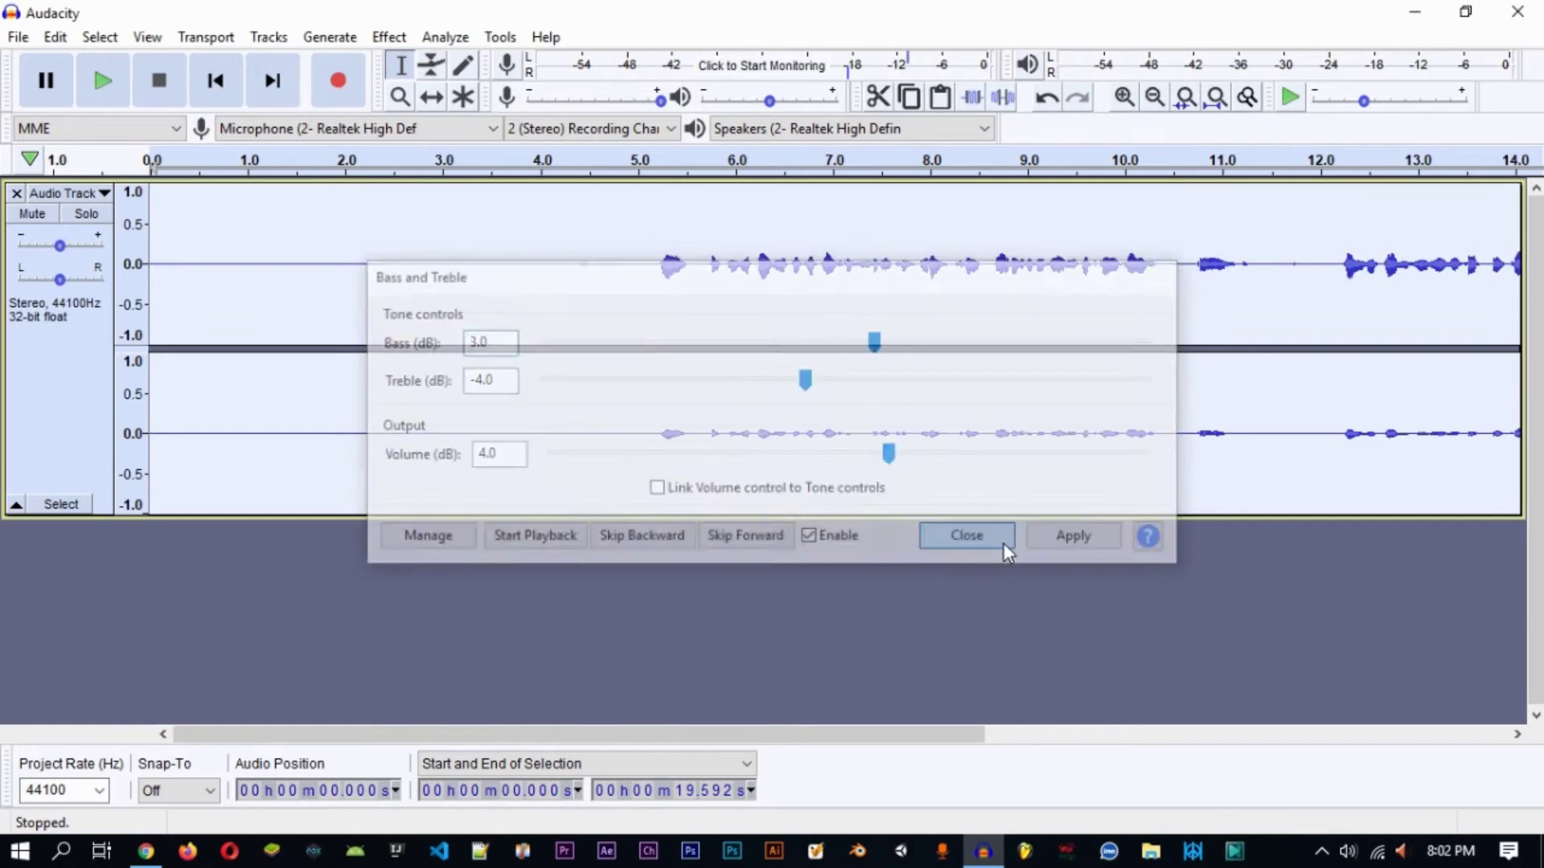
click(19, 40)
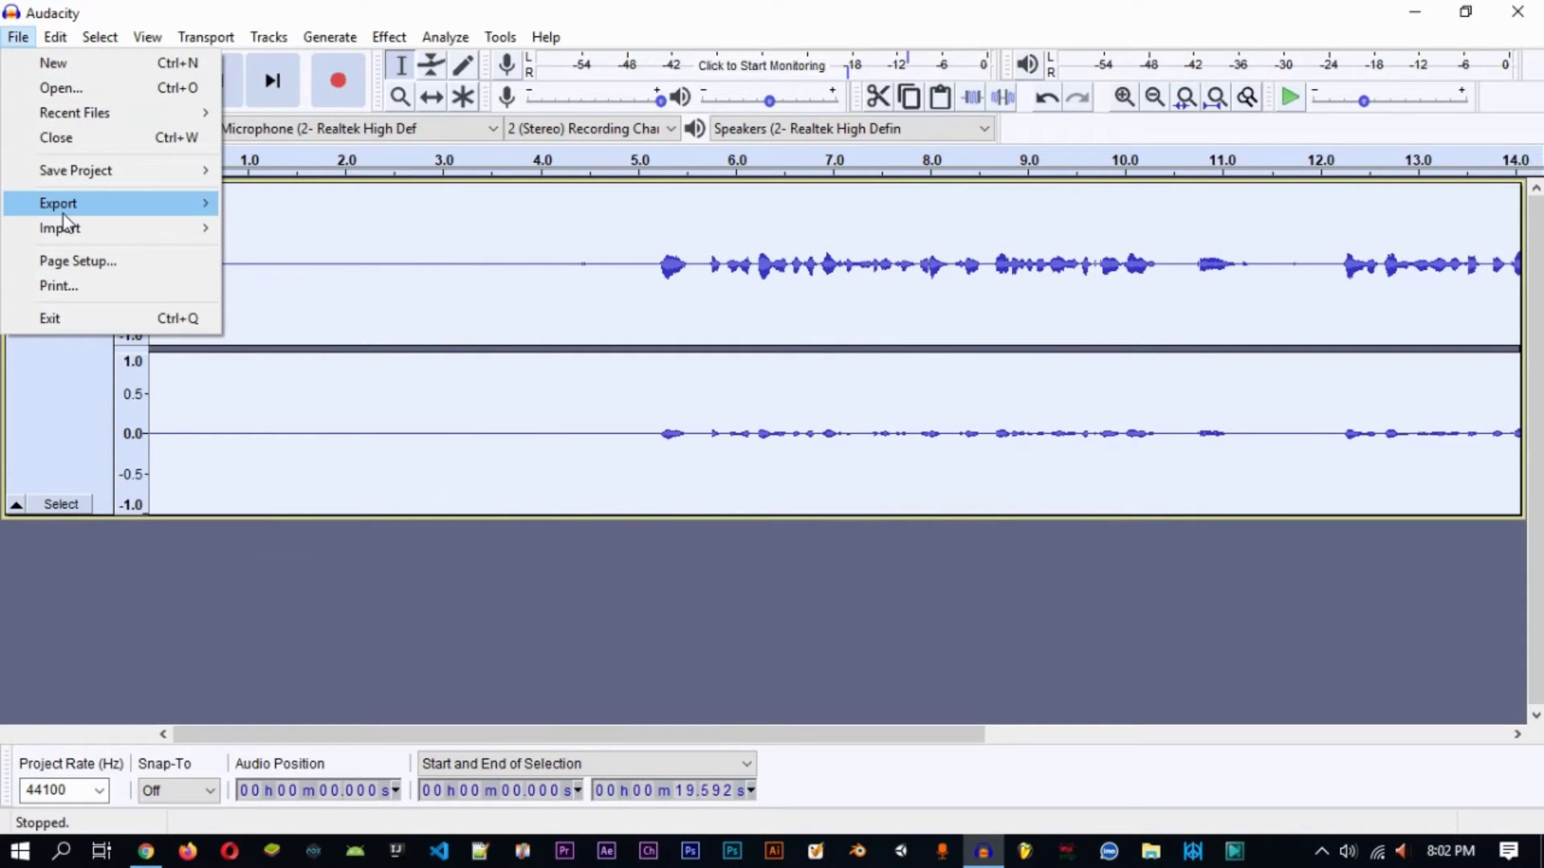
mouse_move(62, 211)
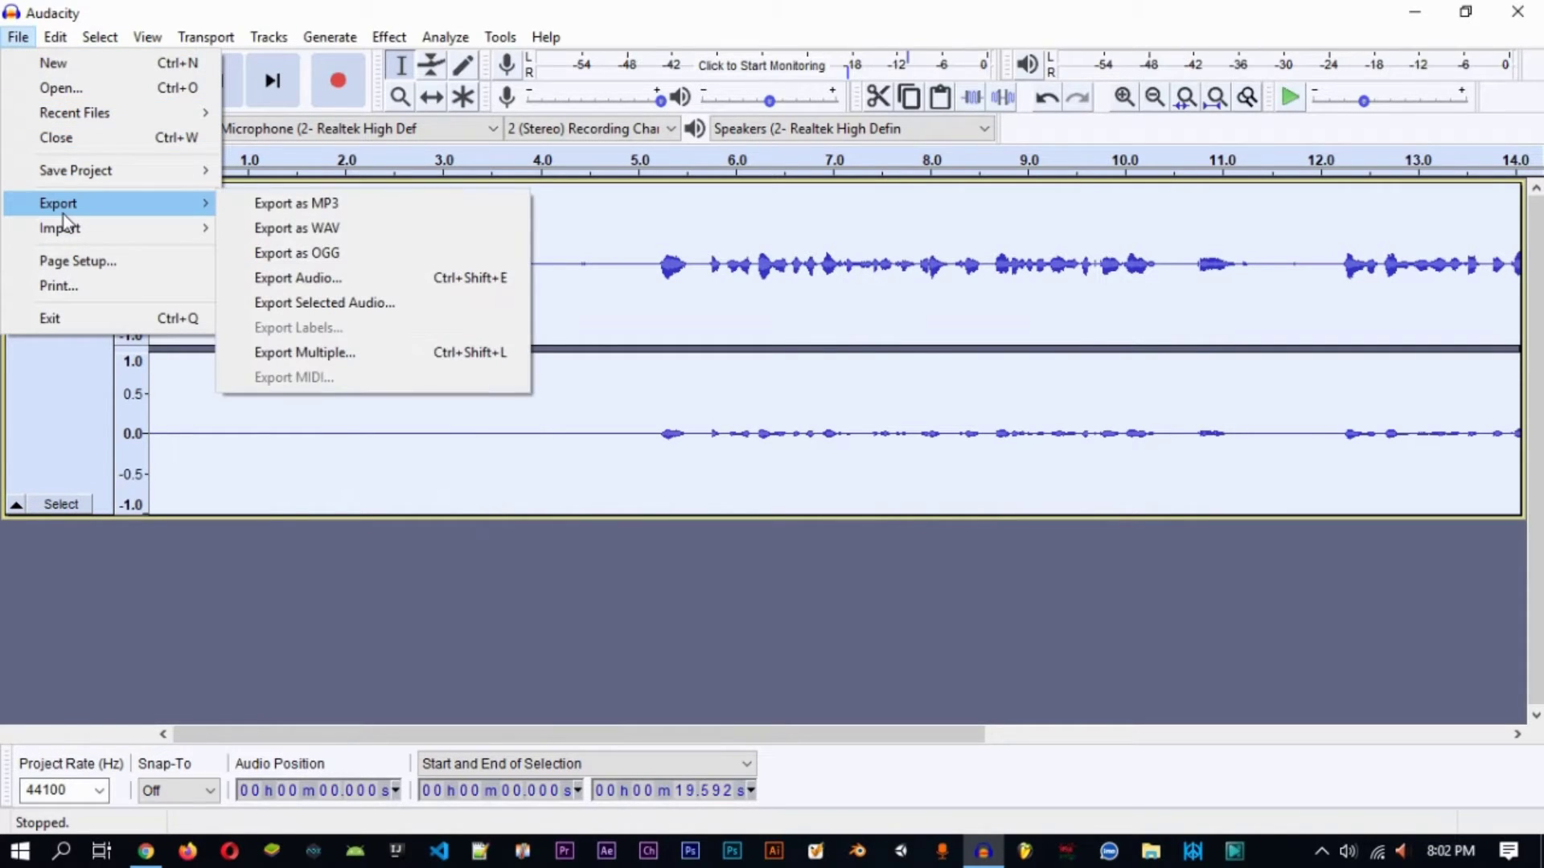
click(276, 206)
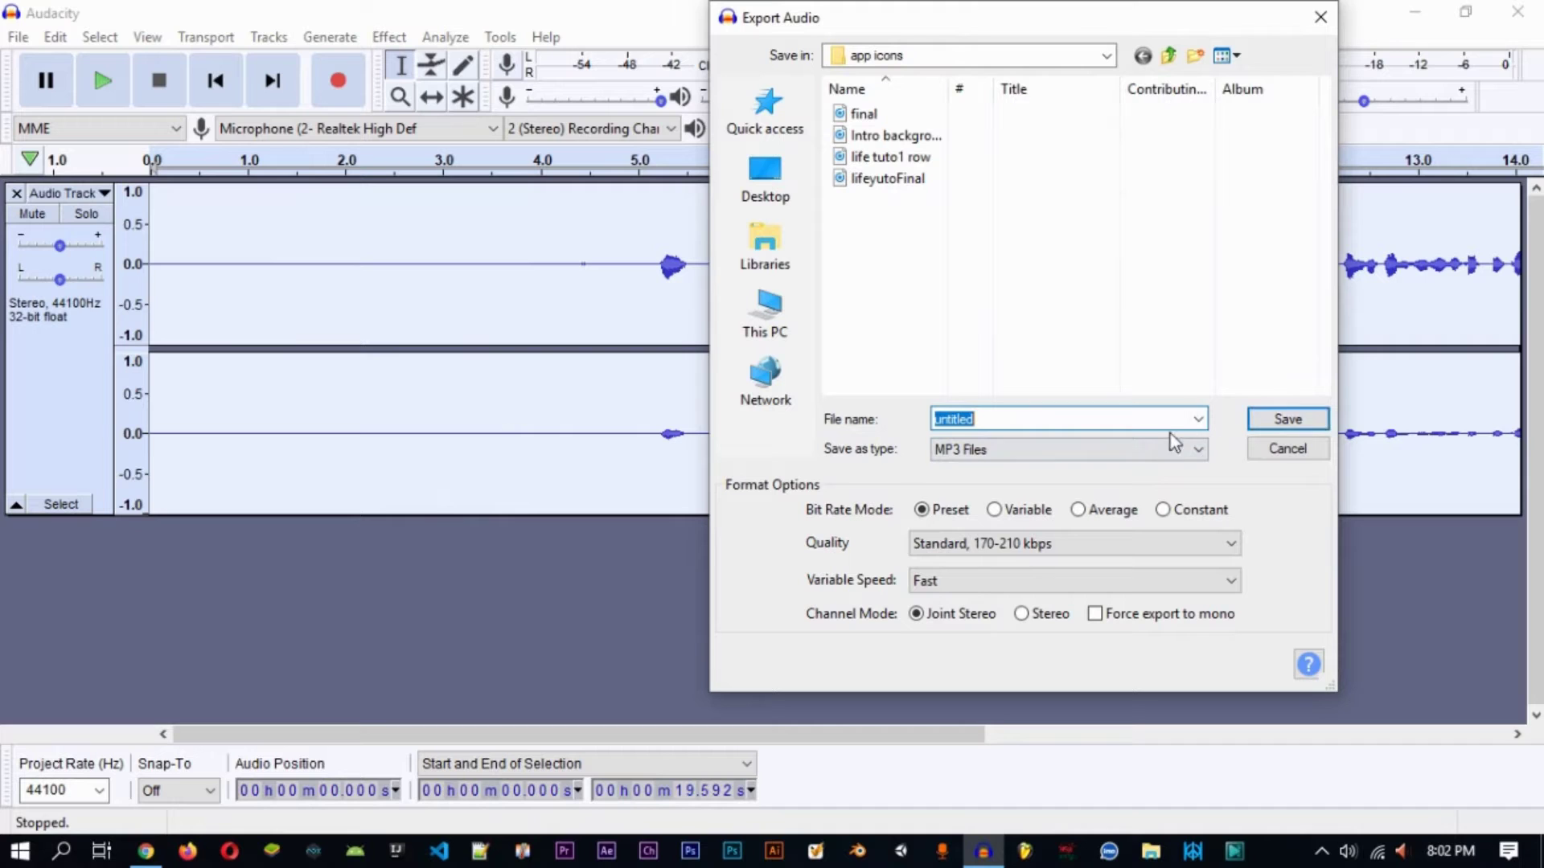
click(1297, 456)
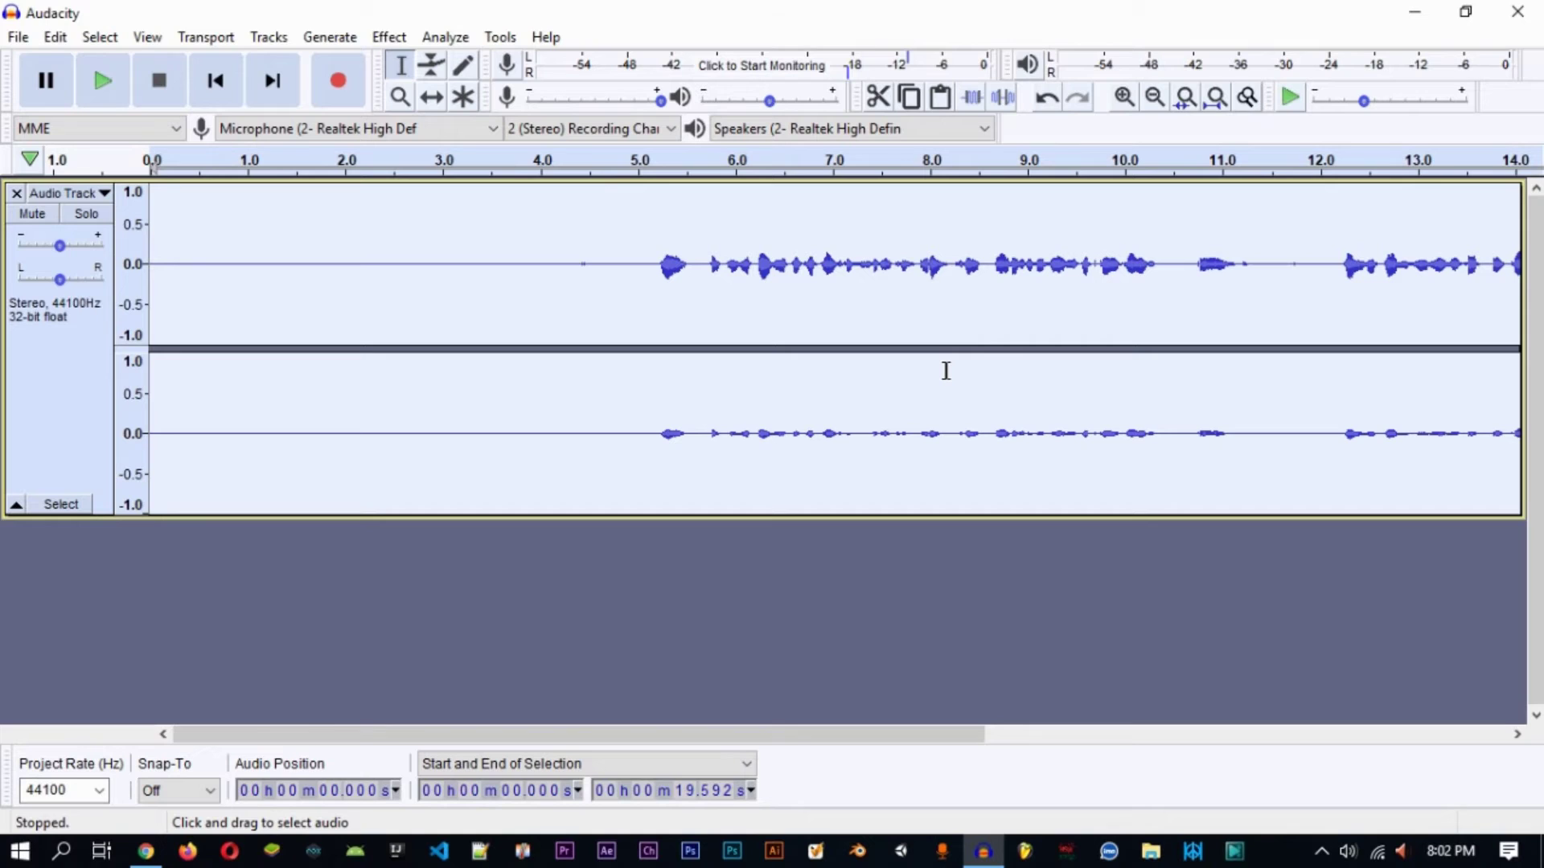
Step: Start an MP3 export of the cleaned recording and name the file final111
click(17, 38)
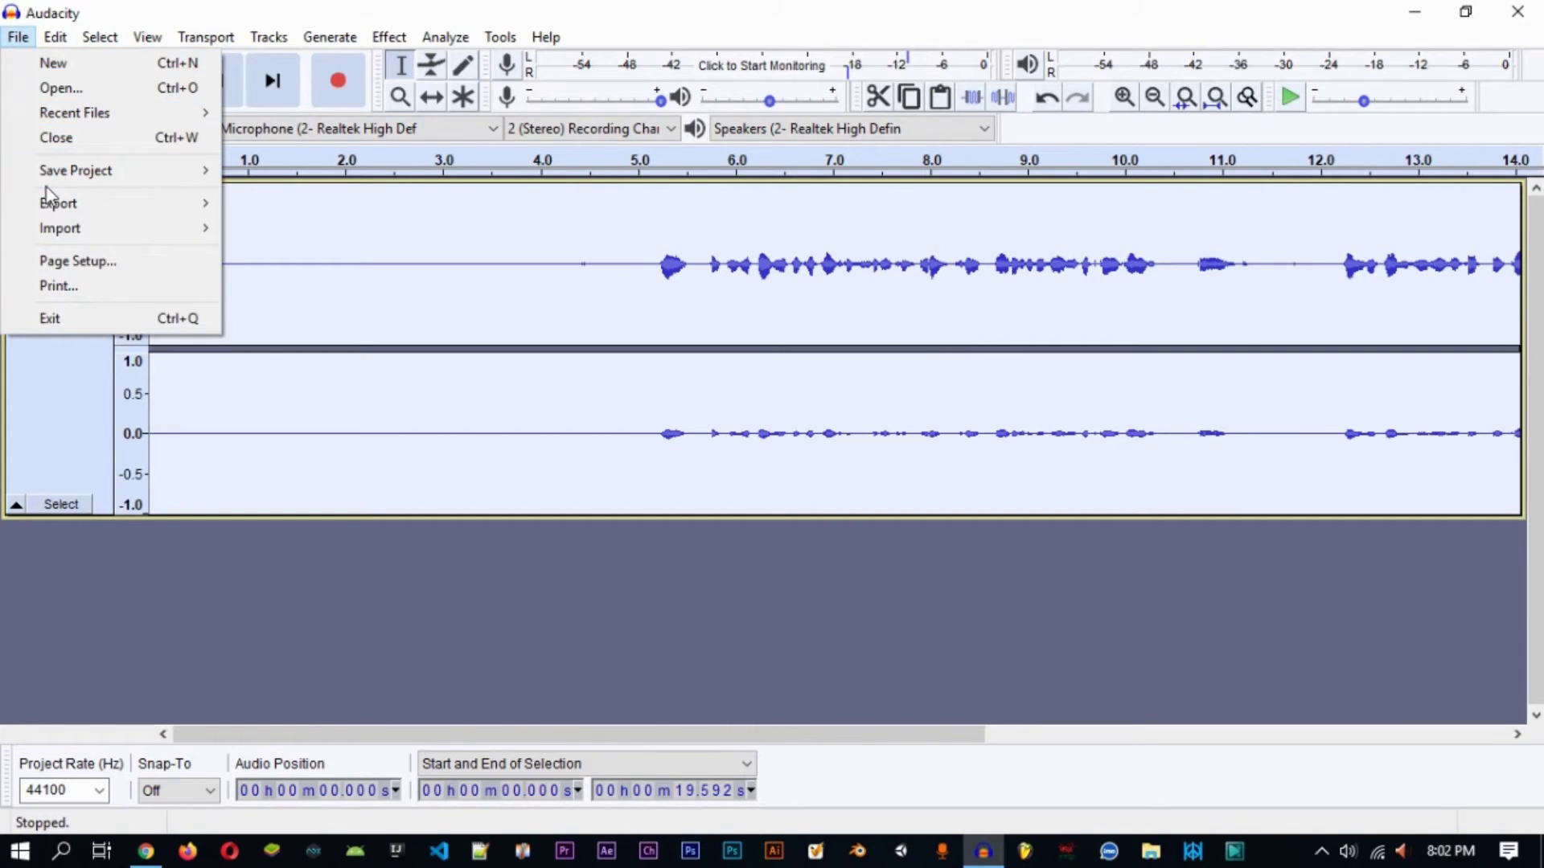
mouse_move(56, 203)
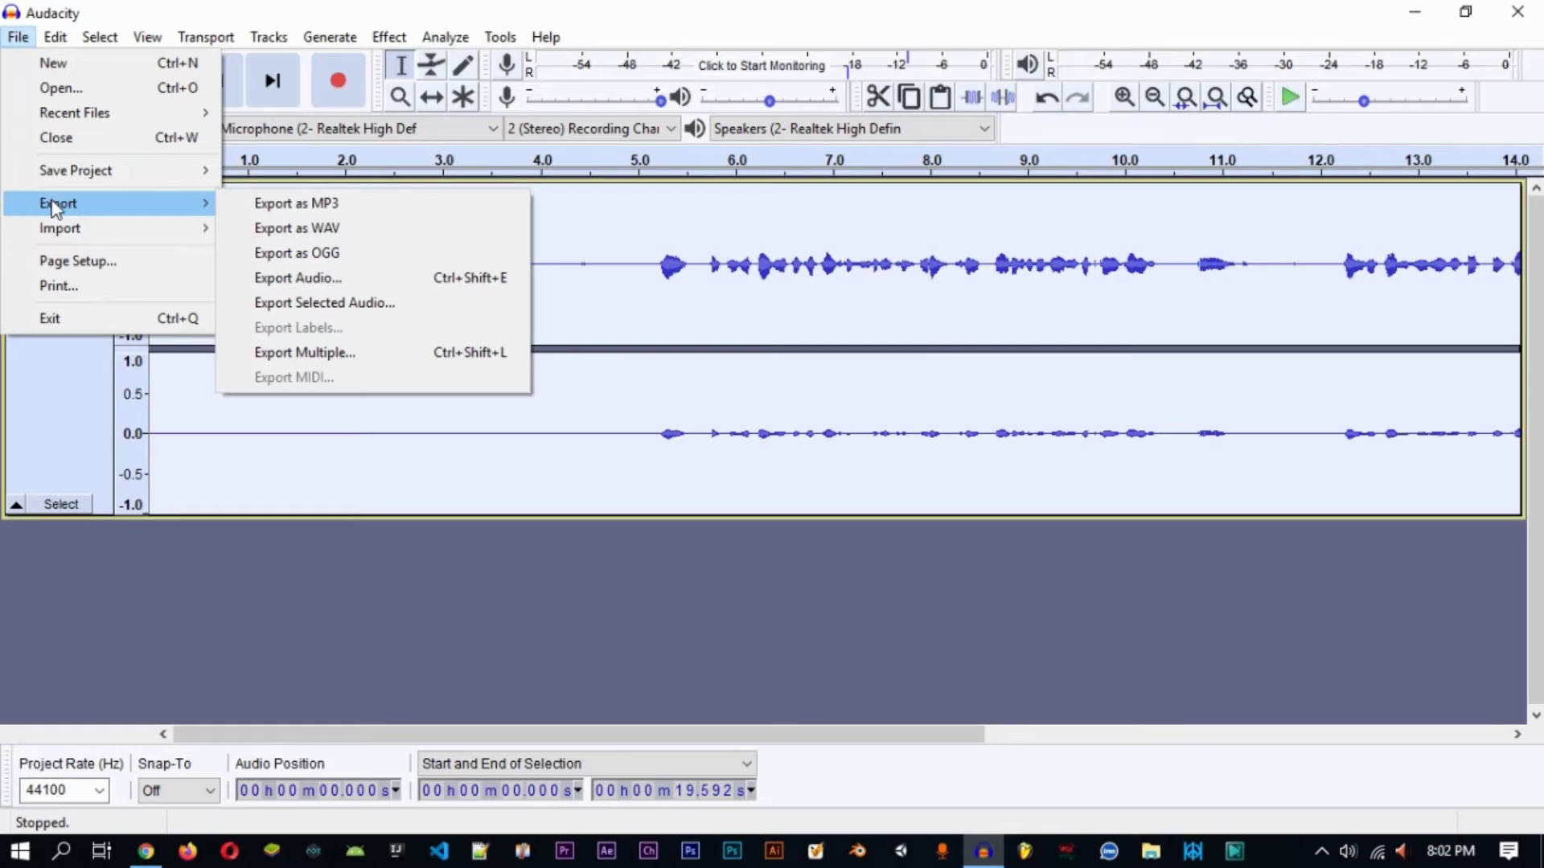
click(360, 204)
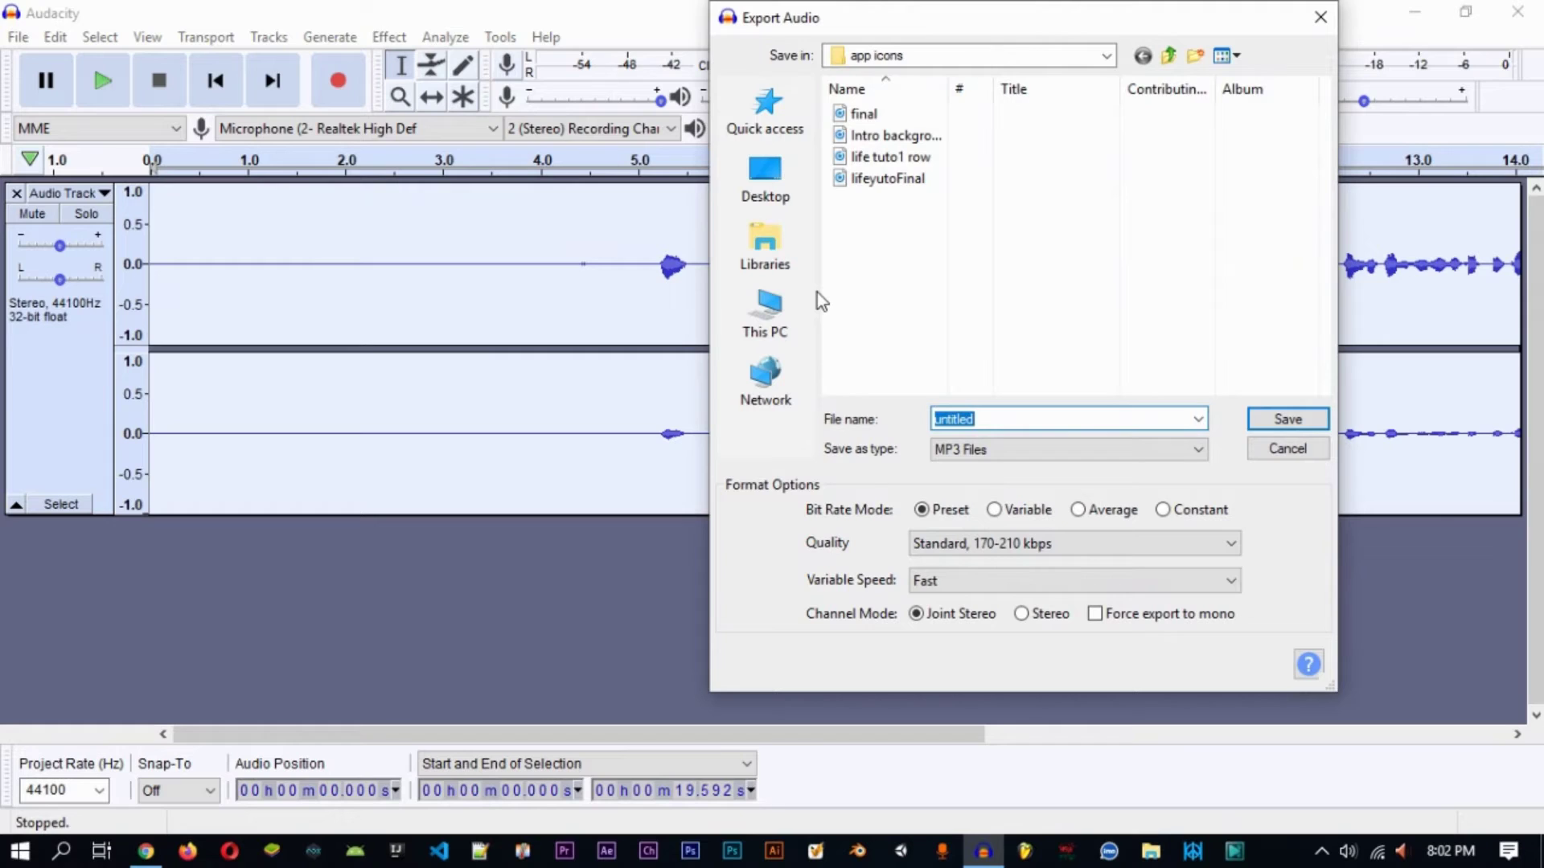
key(BackSpace)
text(h)
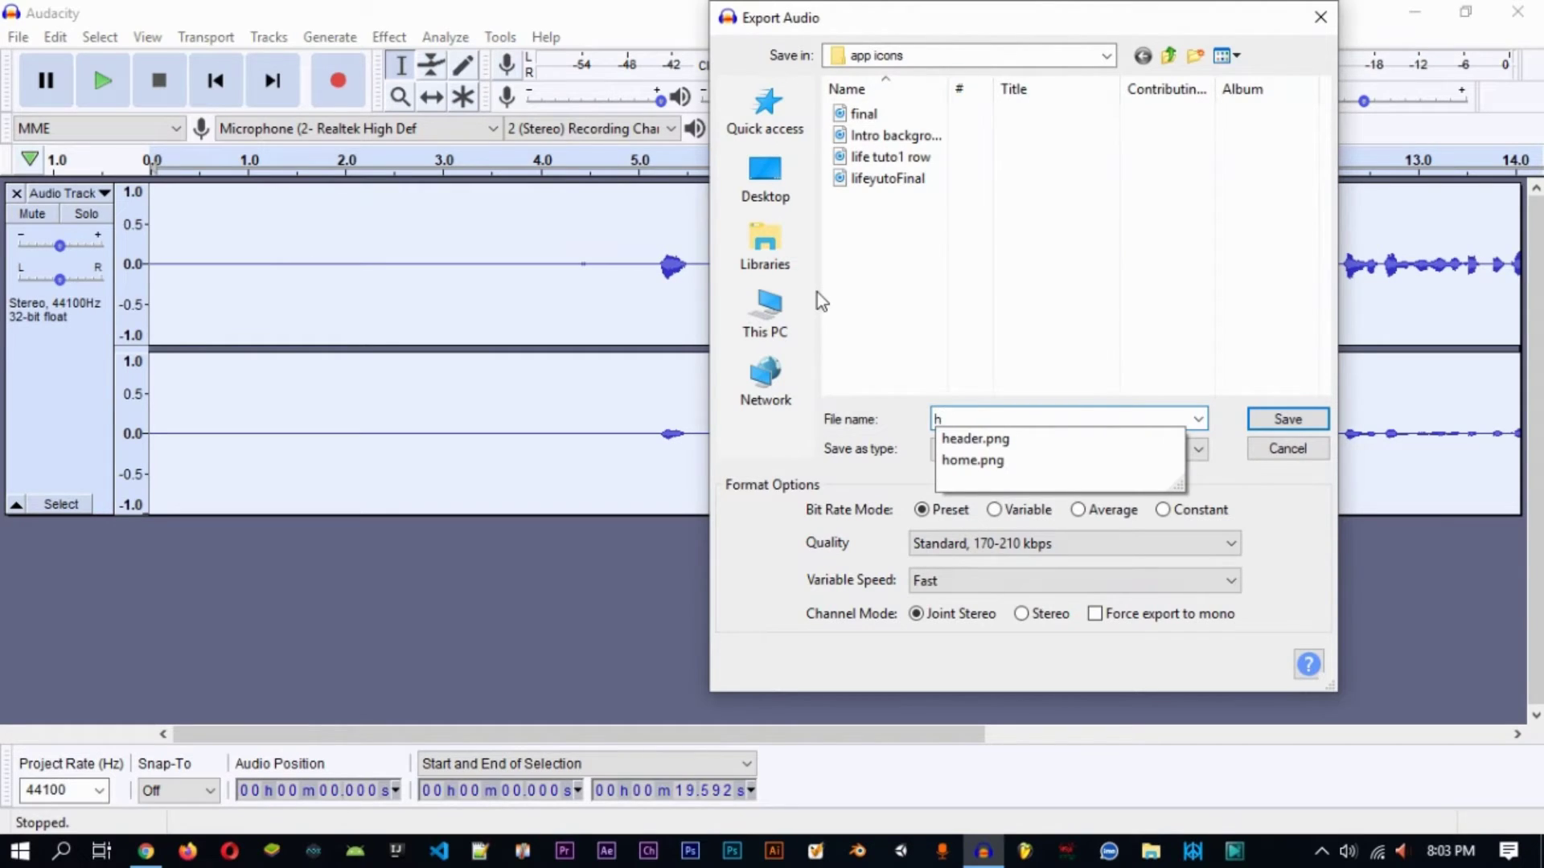
key(BackSpace)
text(f)
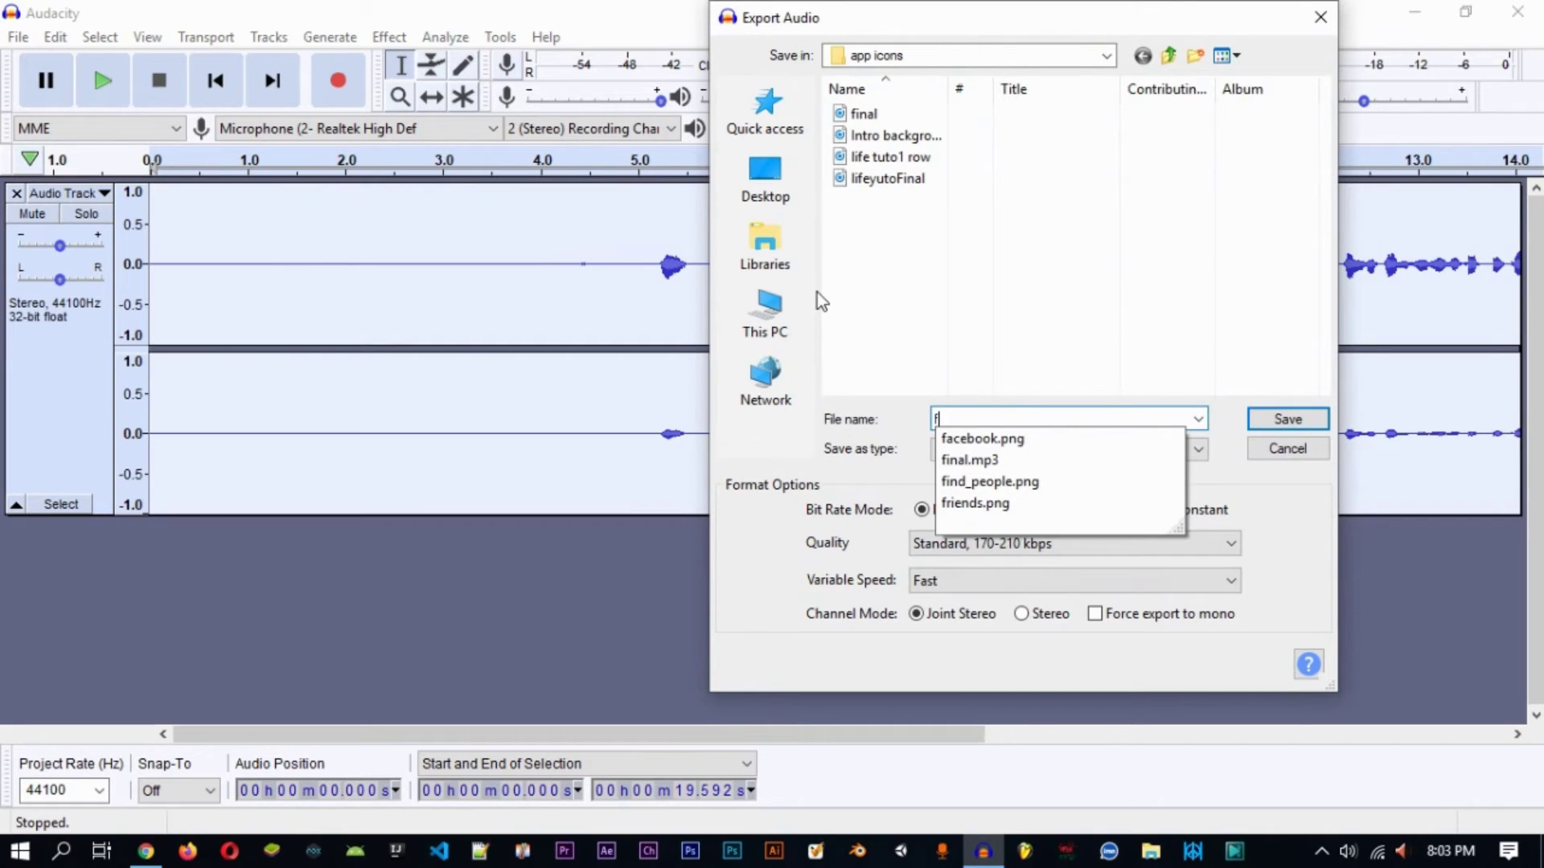
text(inal)
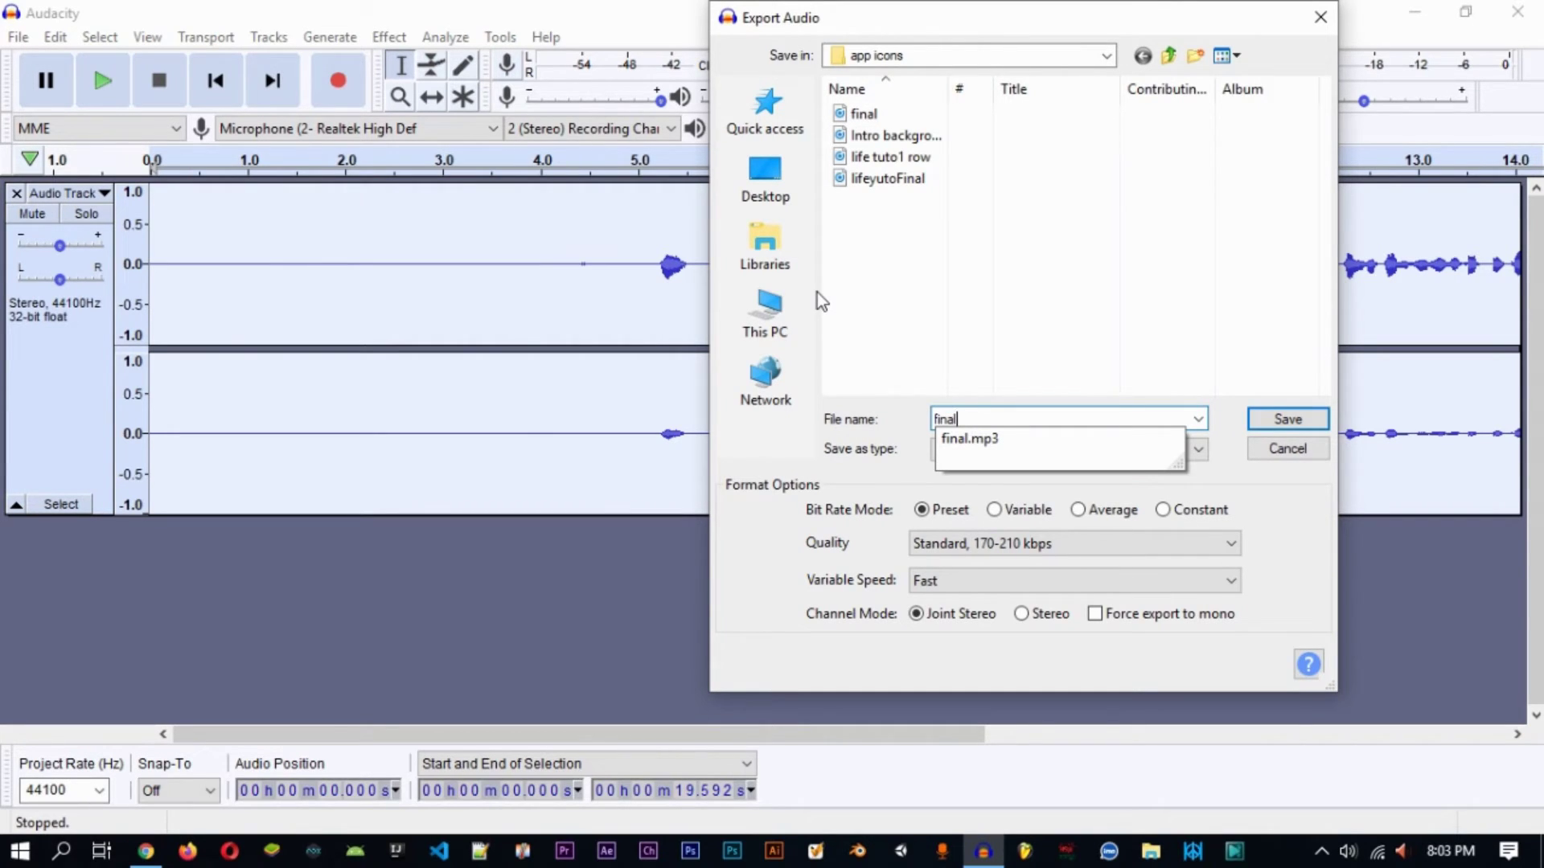
text(111)
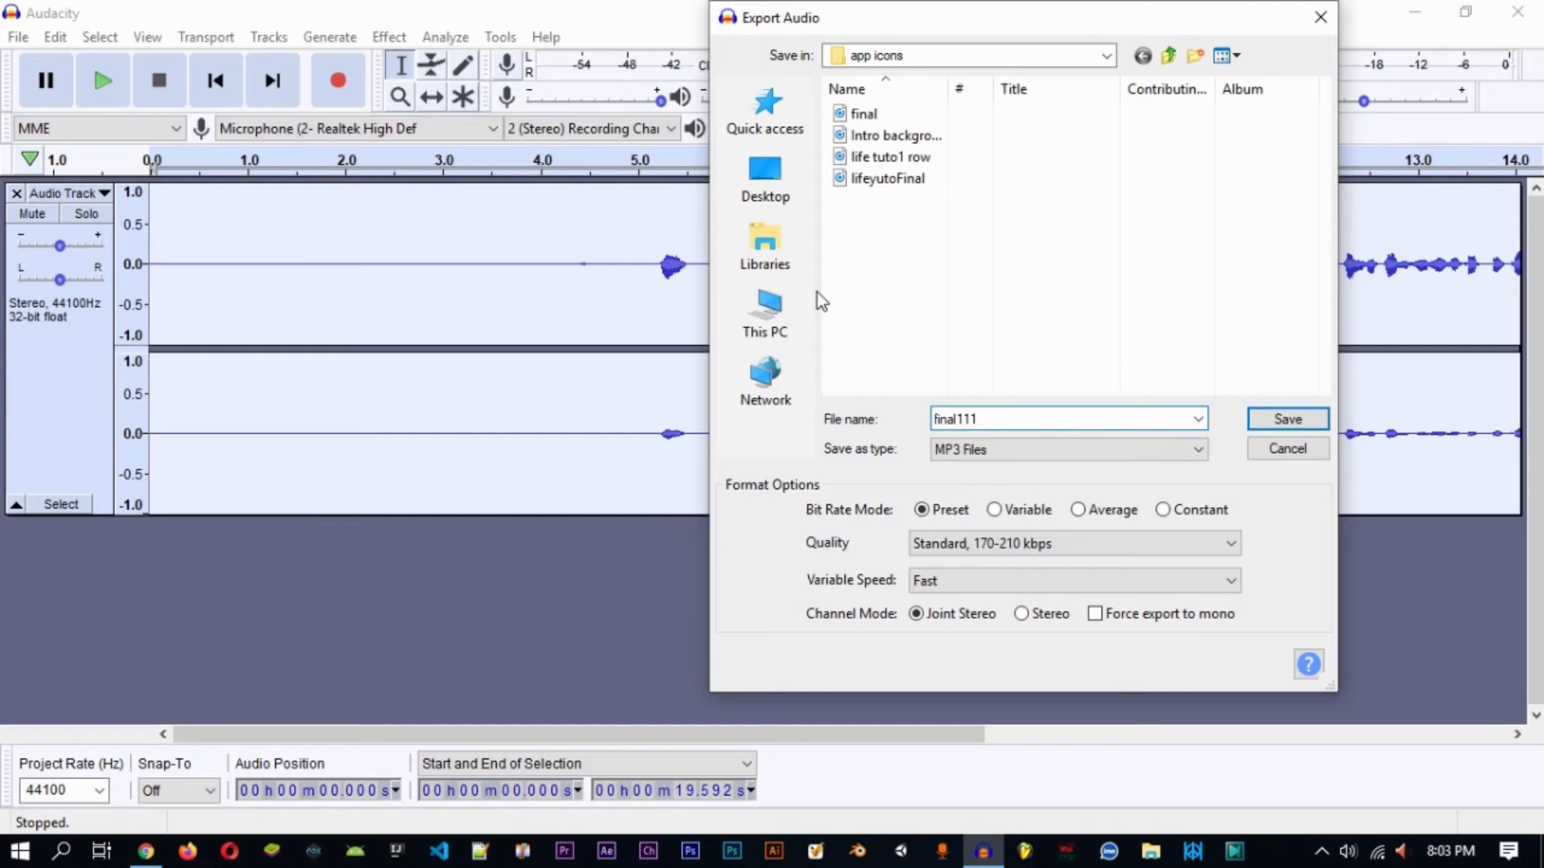
Step: Try to save the MP3 export directly in the Quick access location
click(766, 310)
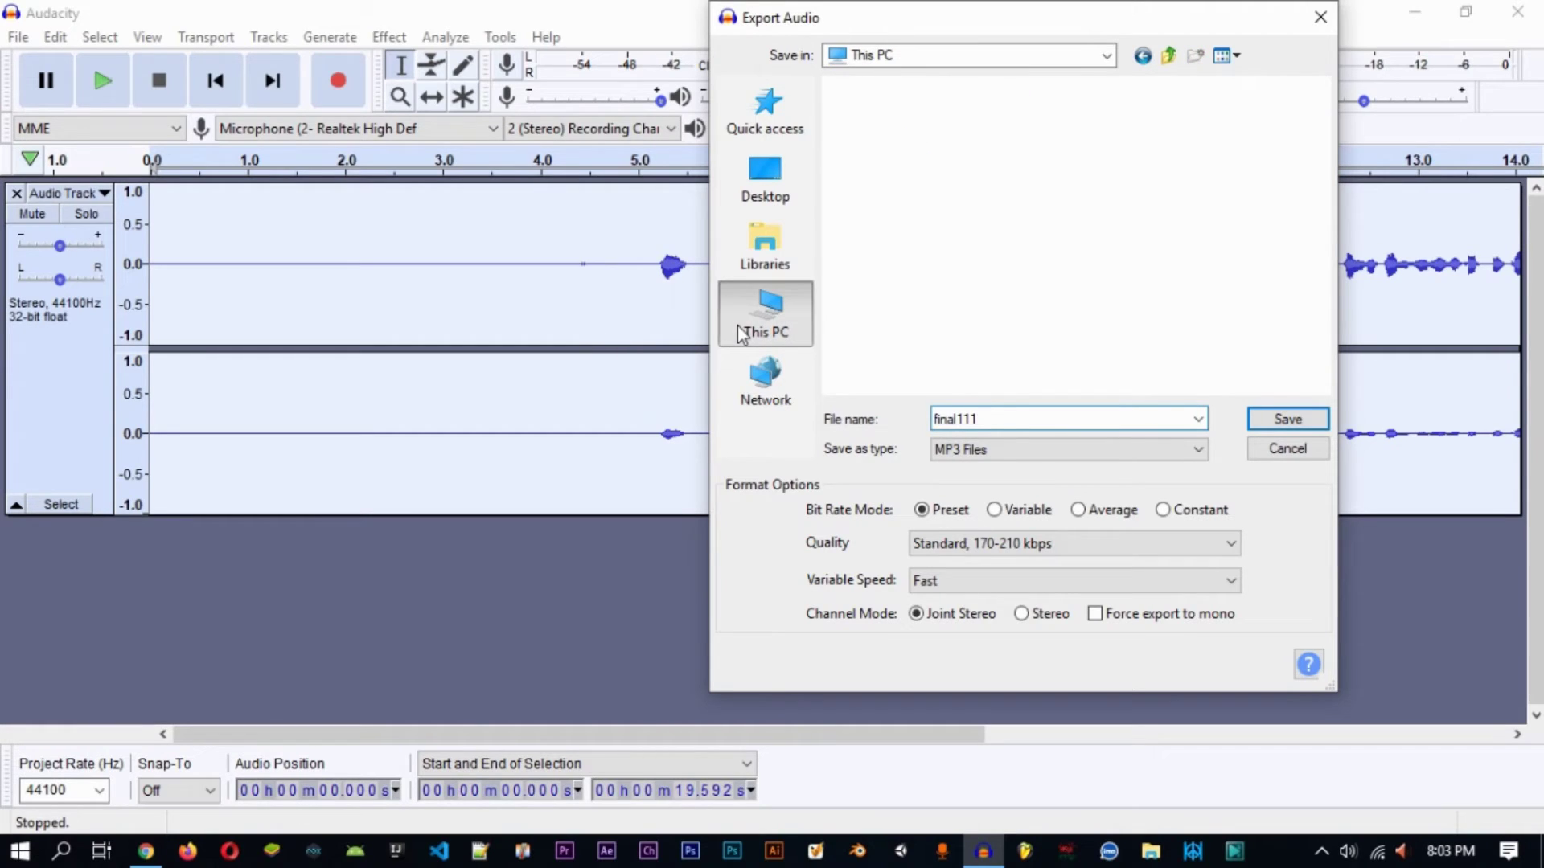
click(756, 140)
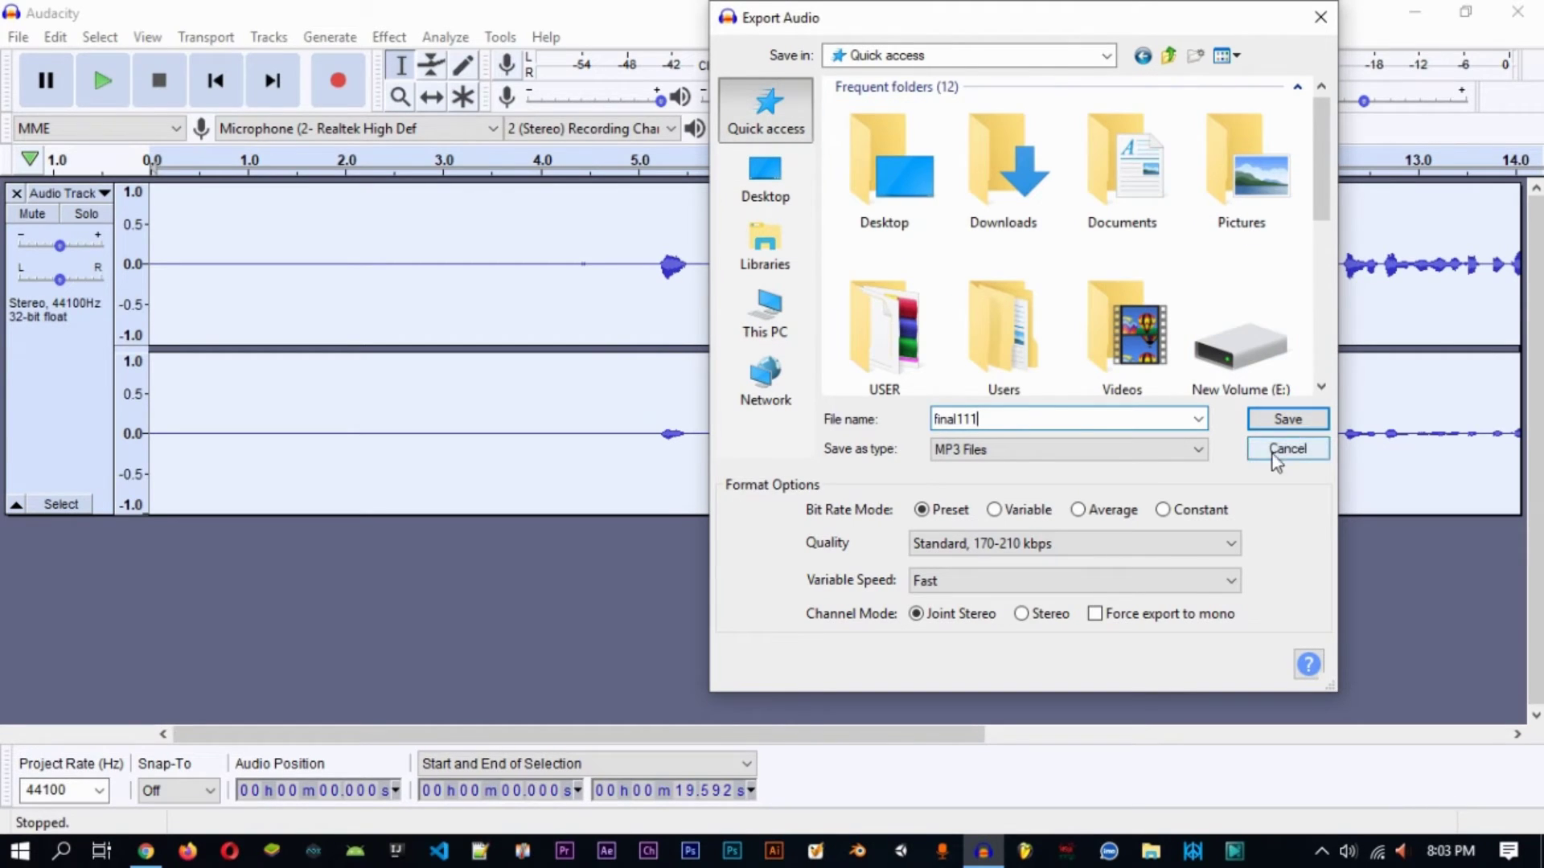
click(1285, 425)
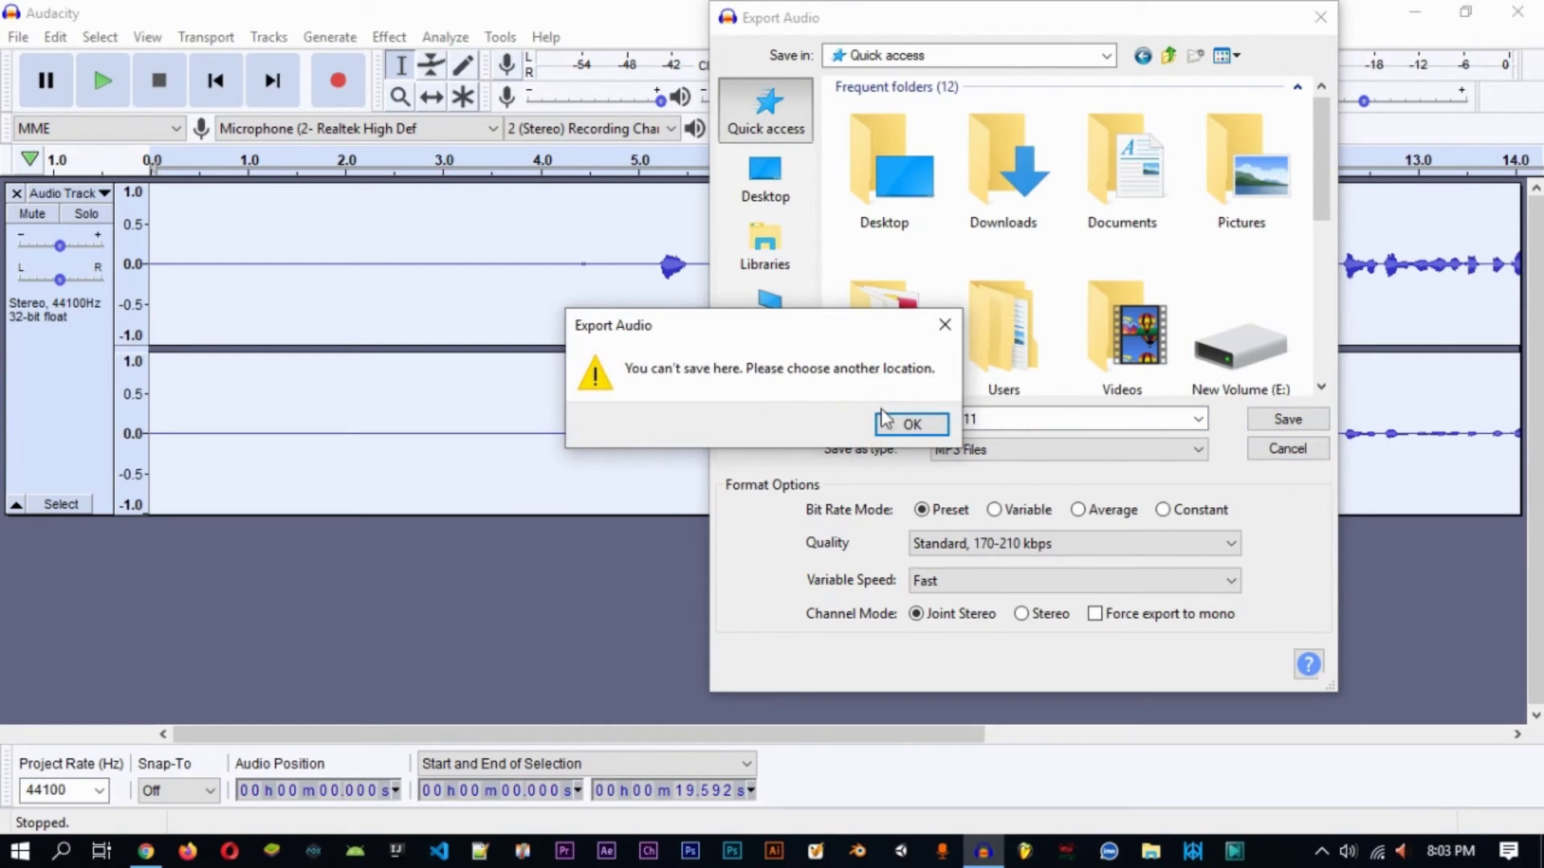
click(939, 336)
scroll(981, 347, down, 5)
scroll(997, 353, up, 5)
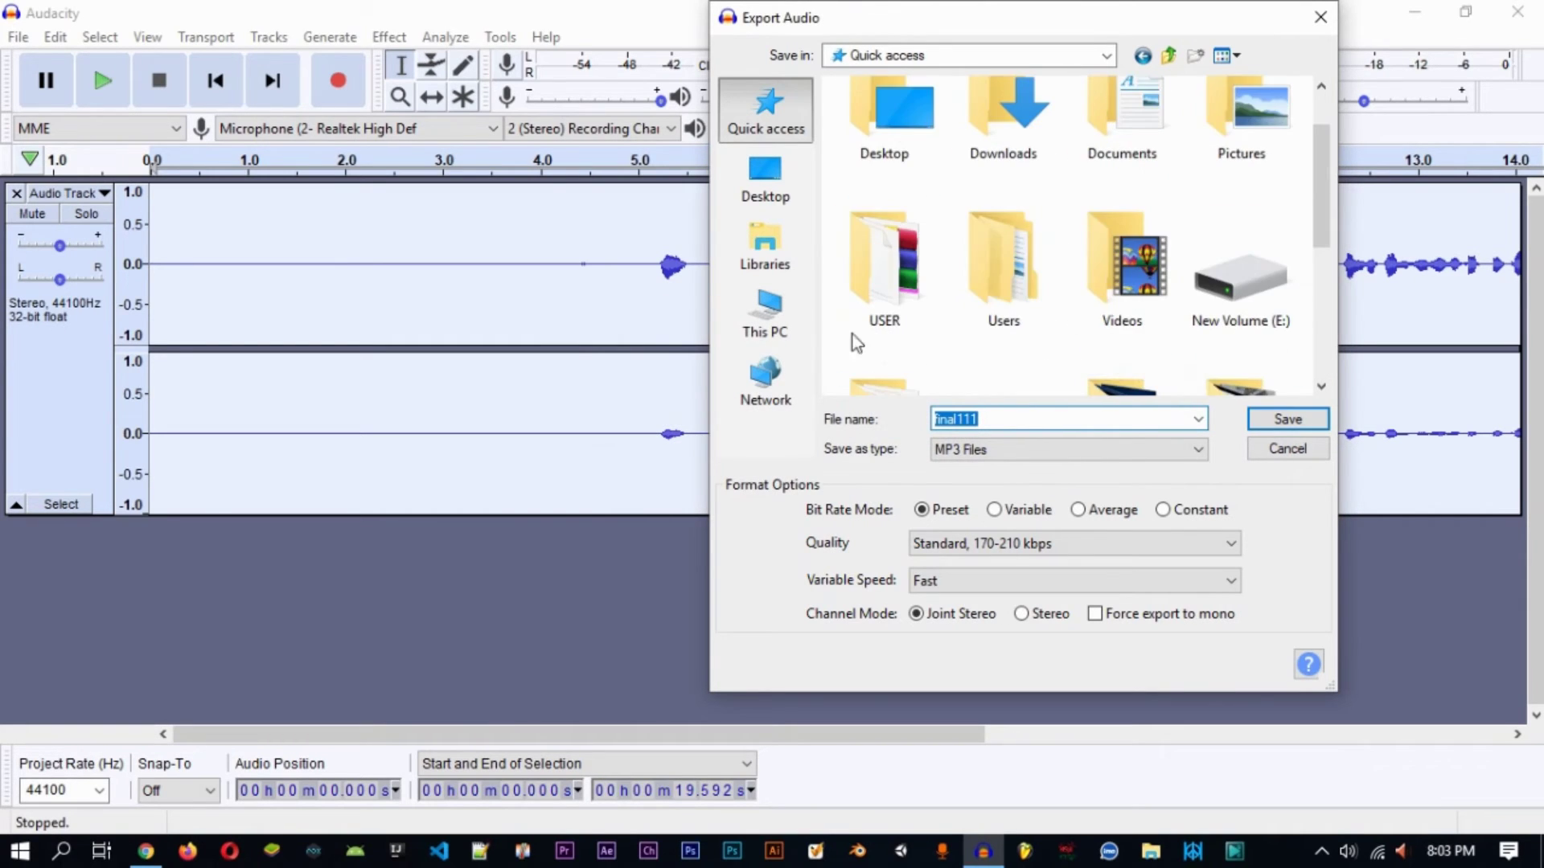
Step: Save the MP3 in the app icons folder on New Volume (D:) and complete the export with empty metadata tags
click(786, 333)
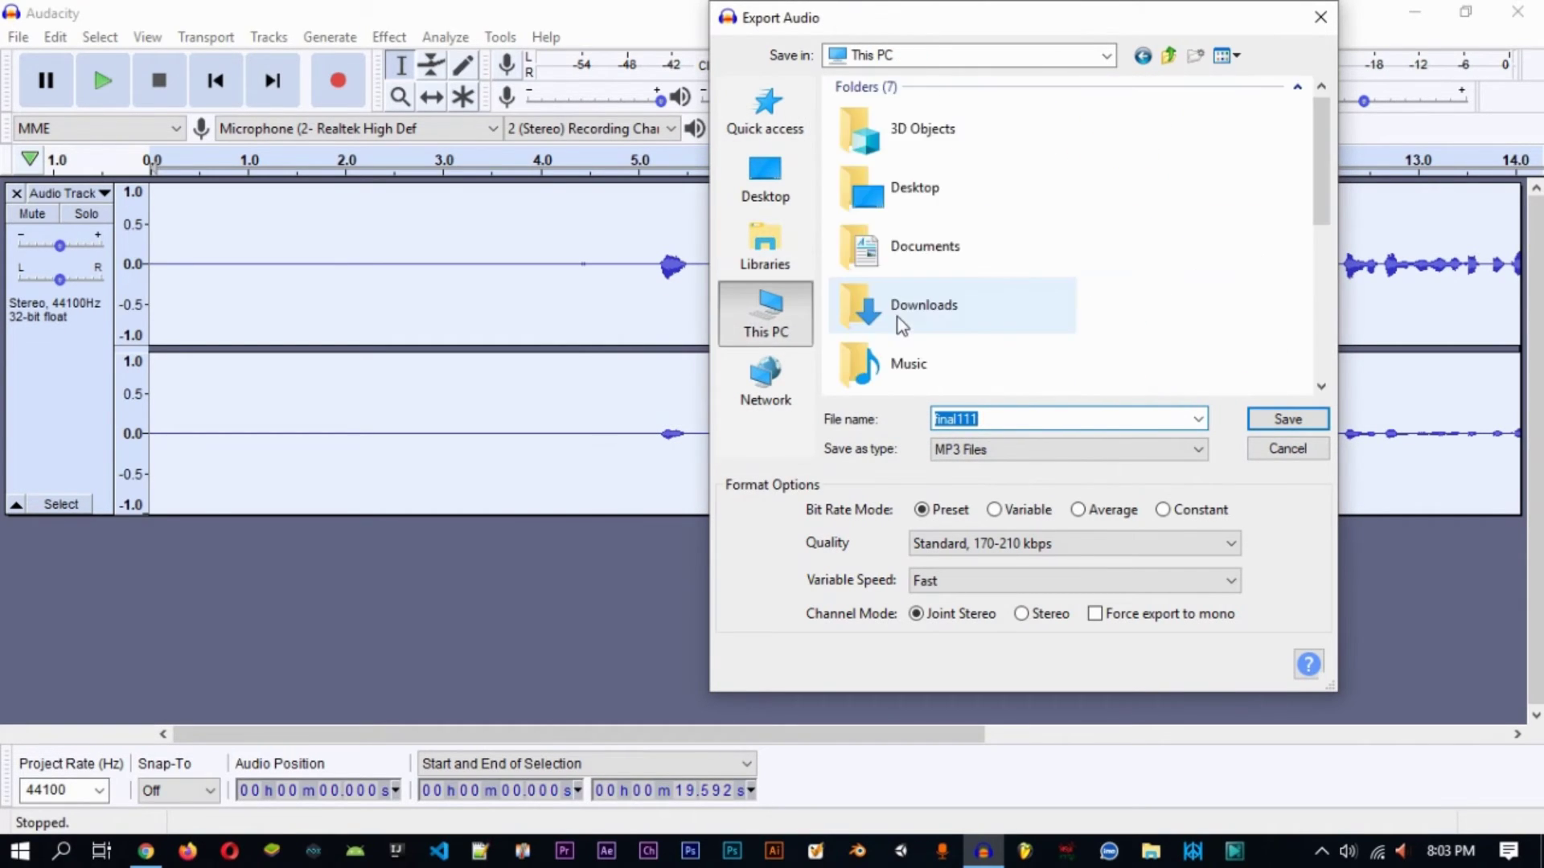
scroll(901, 320, down, 5)
click(995, 239)
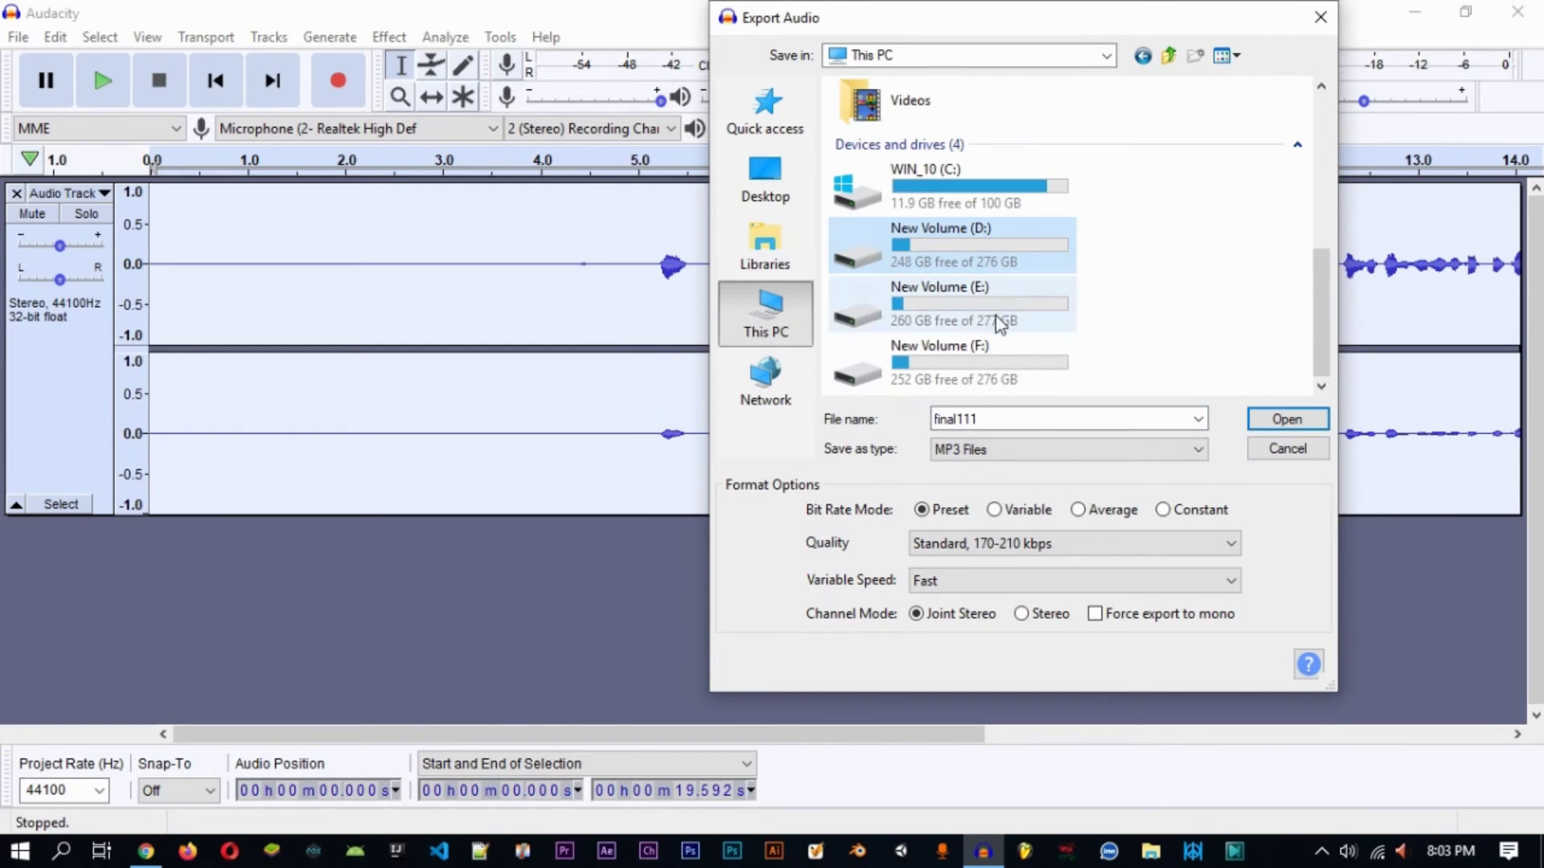
click(1285, 419)
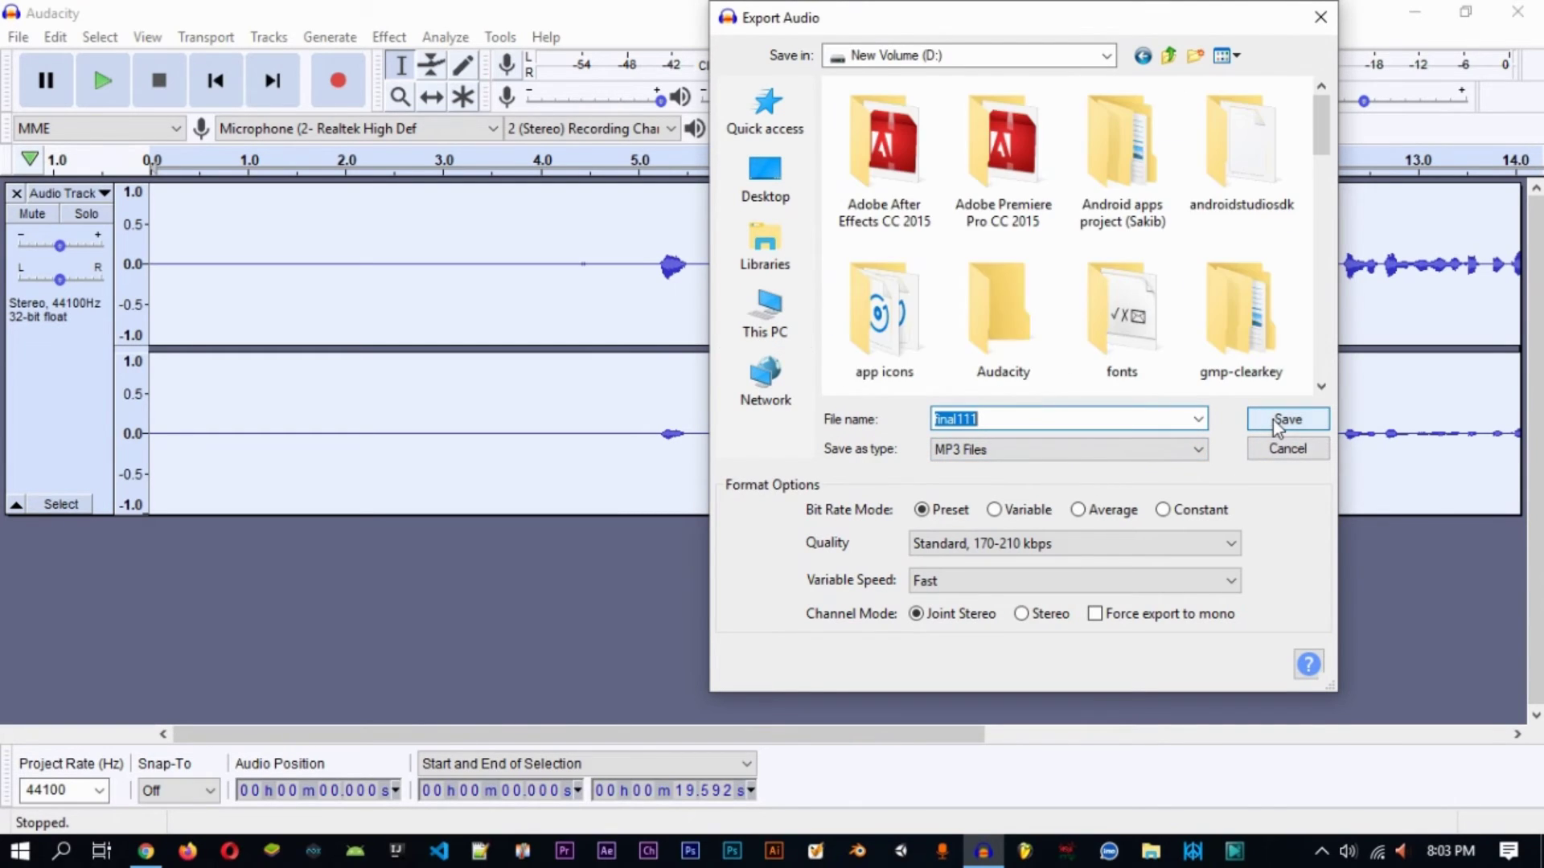
scroll(1087, 311, down, 3)
scroll(1088, 311, down, 3)
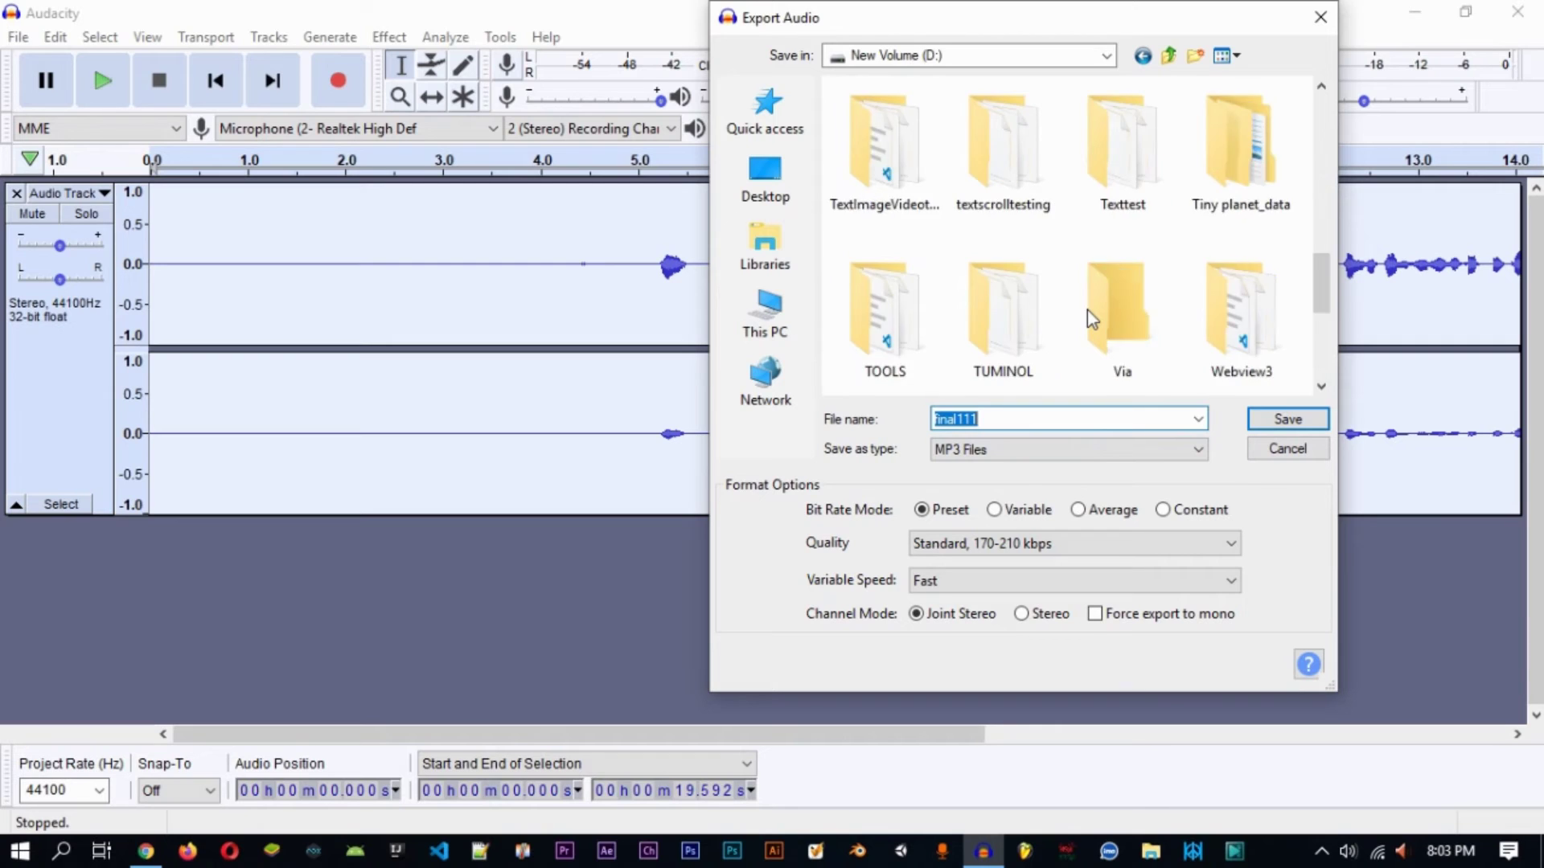
scroll(1087, 311, up, 5)
click(910, 201)
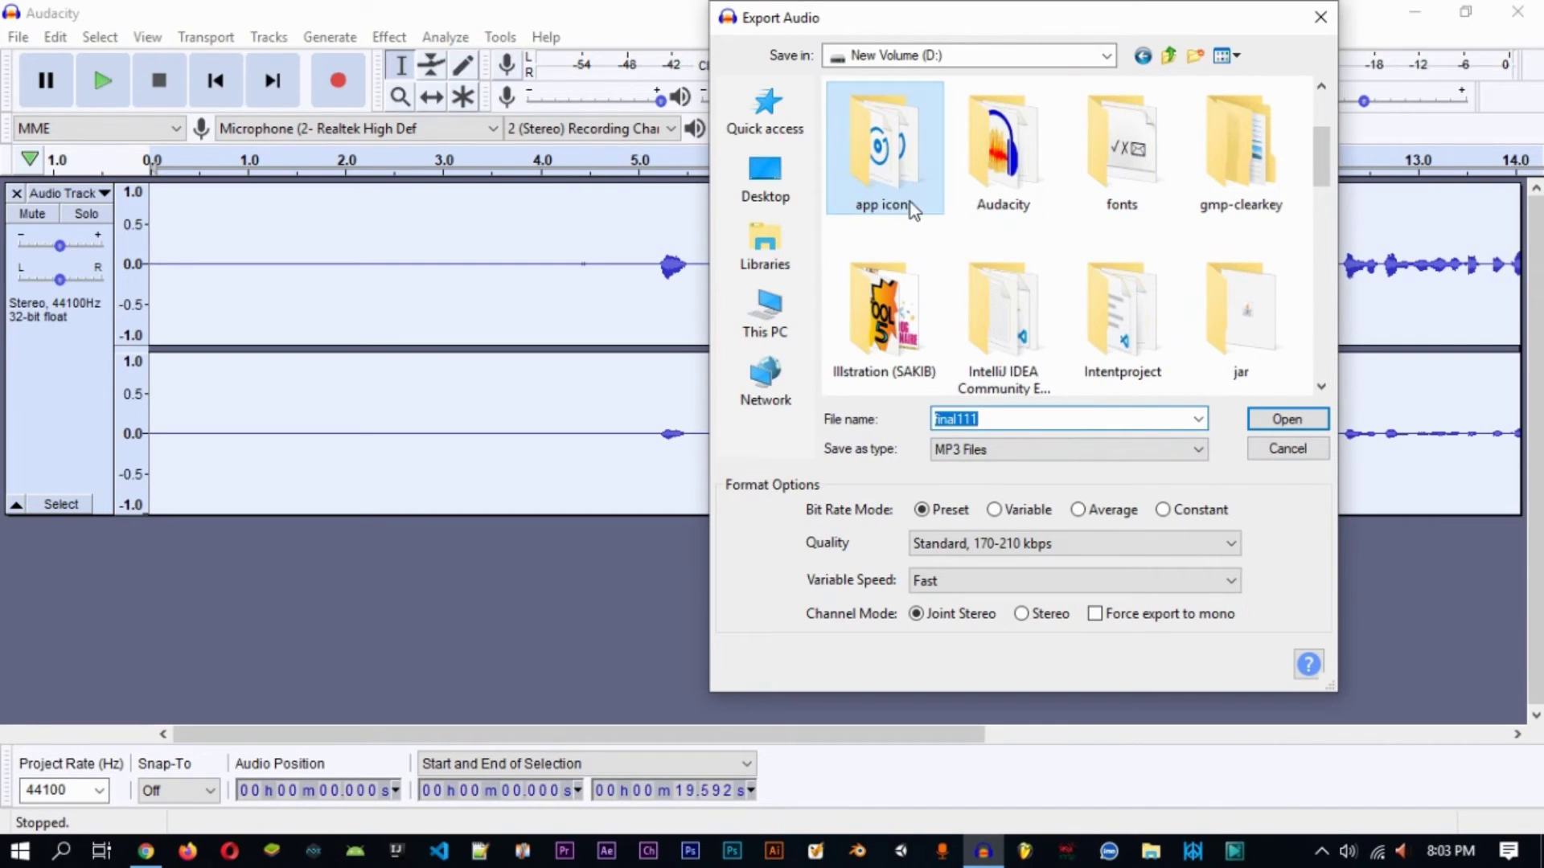
click(1275, 422)
click(1275, 423)
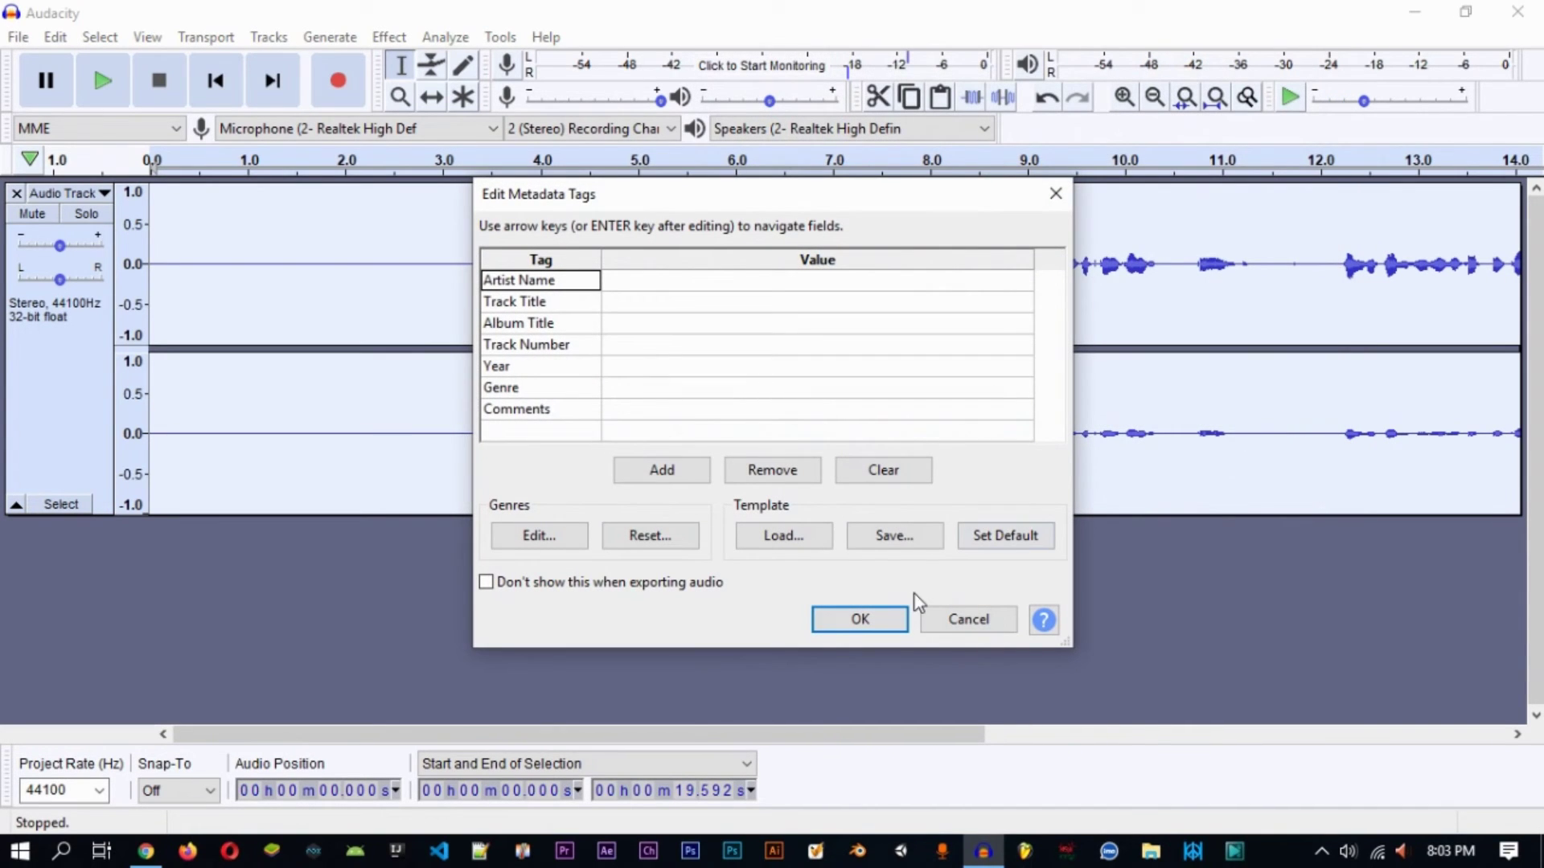
click(875, 614)
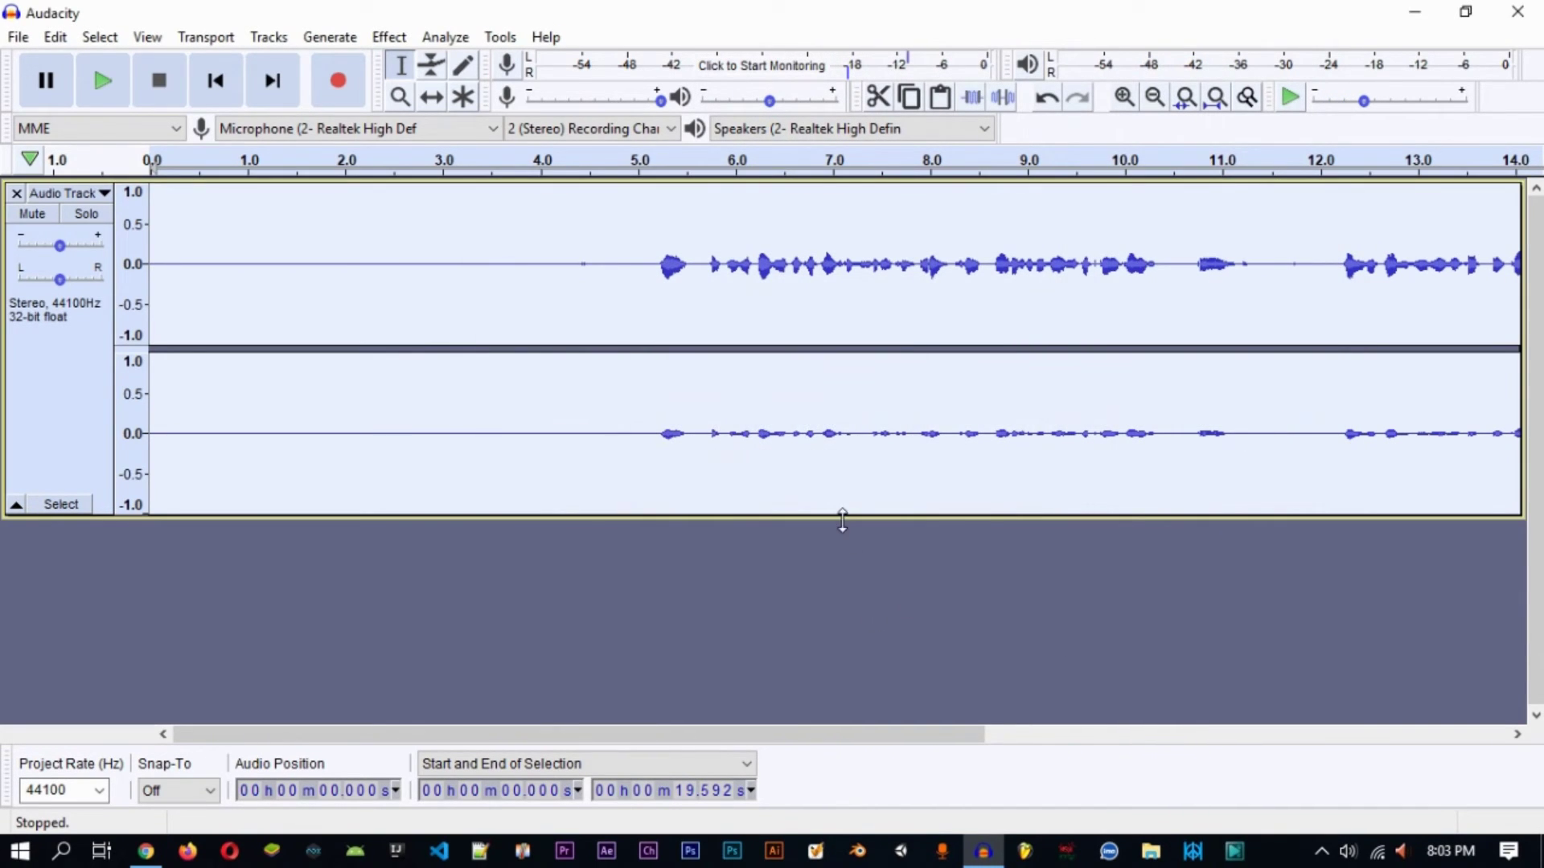